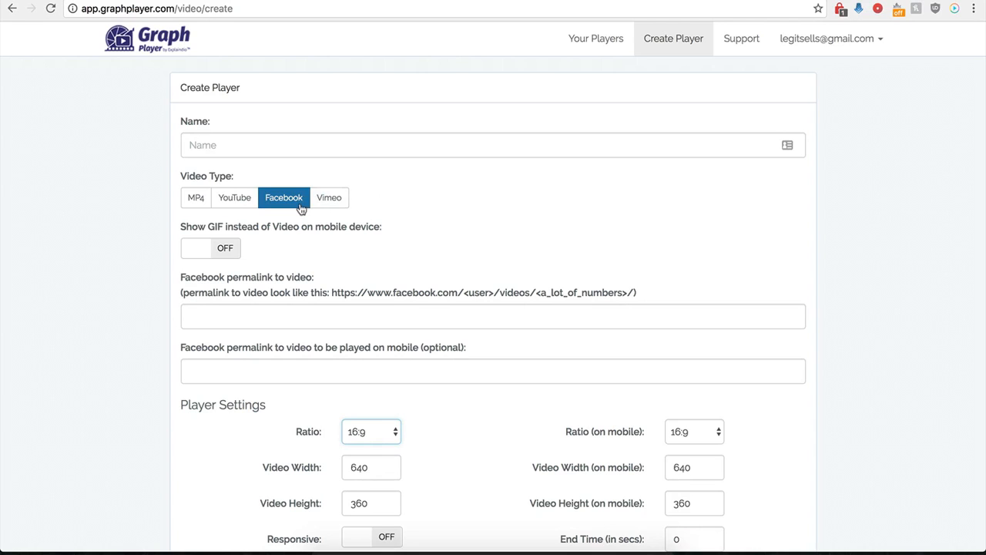
- Name the new player "Demo Name" and choose Facebook as its video type
scroll(173, 332, "down", 1)
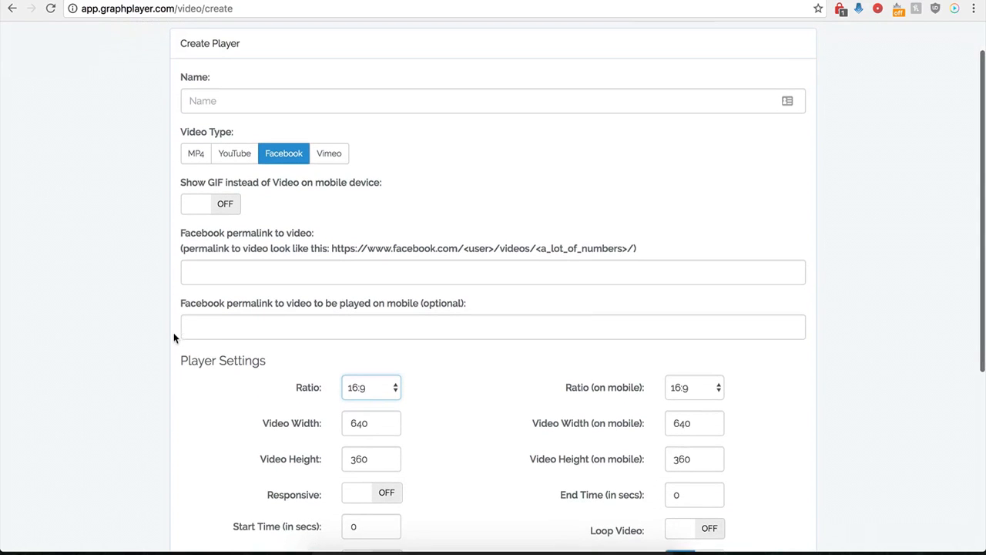
left_click(266, 100)
type("Demo Name")
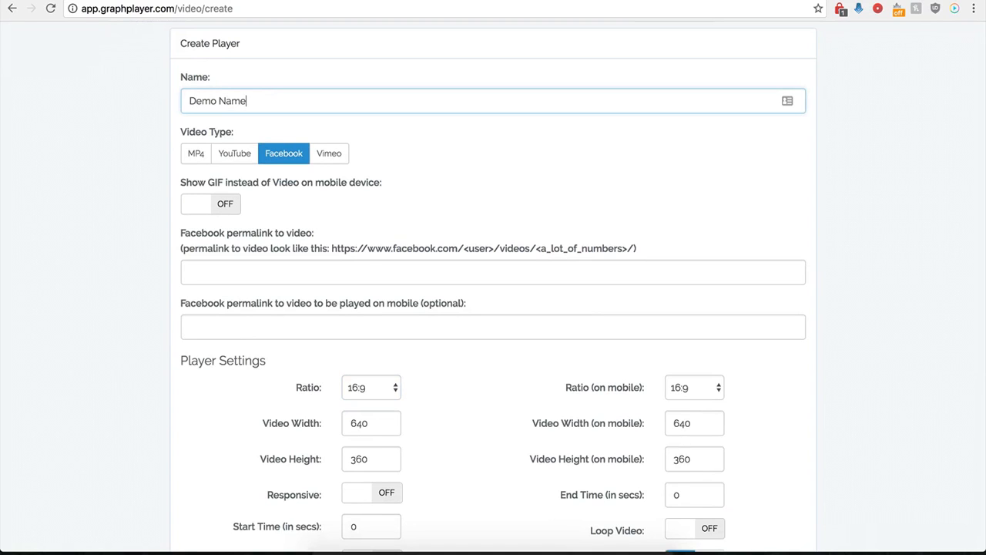
left_click(266, 162)
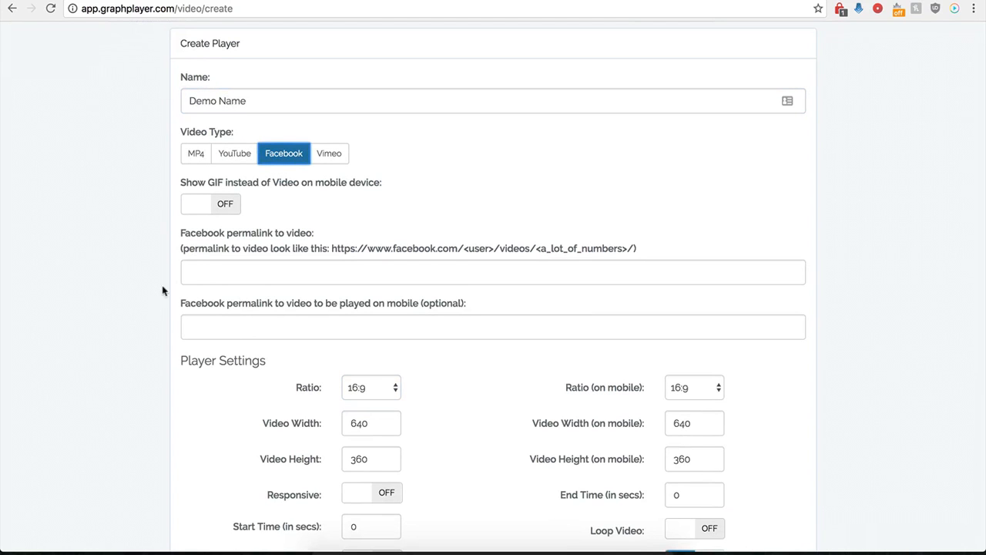
- Copy the address of the INSIDER dessert "Creative Cakes" video on Facebook and paste it as the player's Facebook permalink
scroll(192, 256, "down", 1)
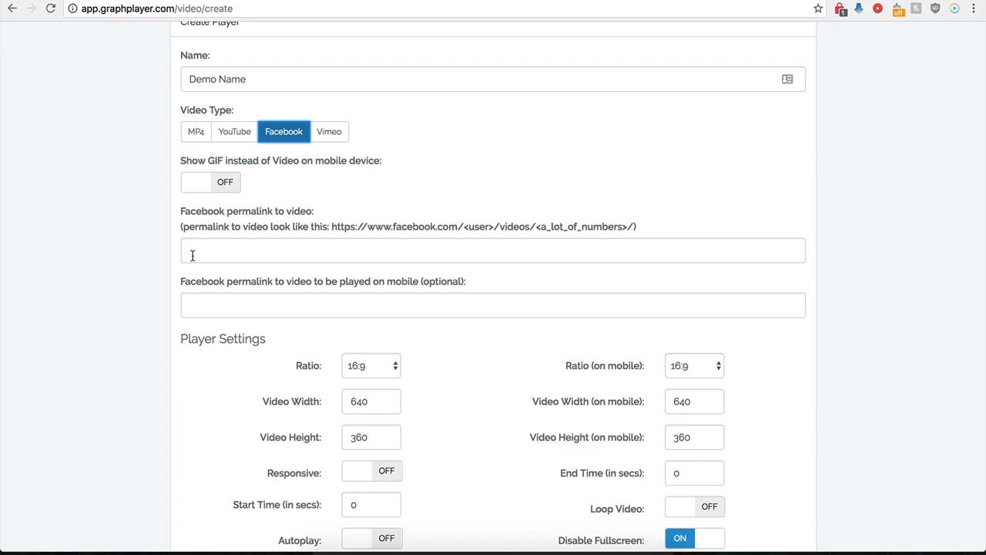
left_click(192, 256)
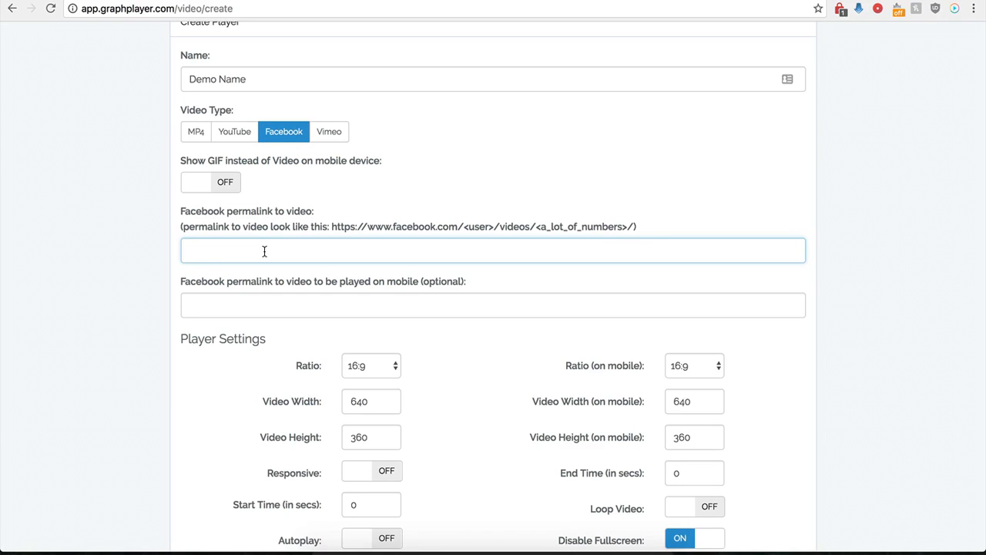
left_click(681, 1)
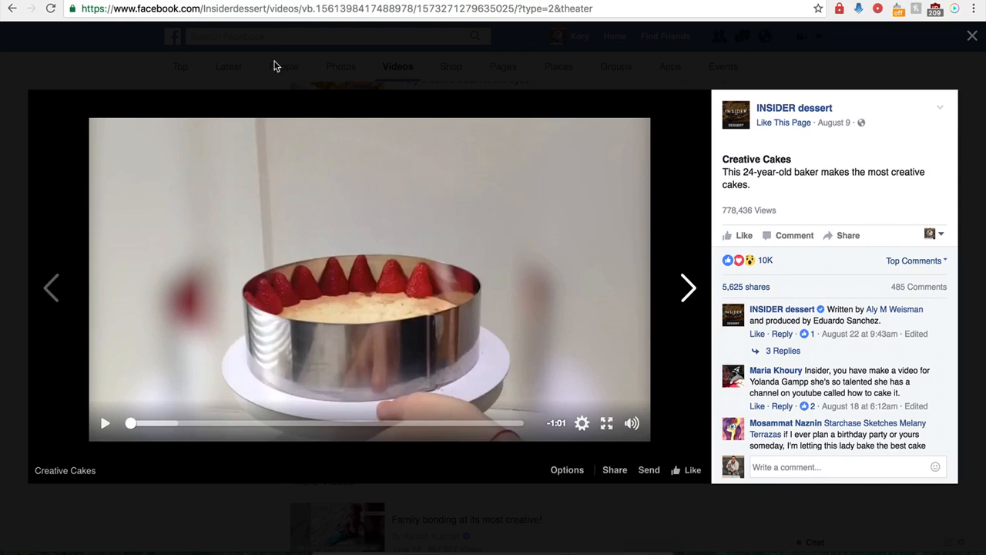
left_click(290, 13)
key("super+c")
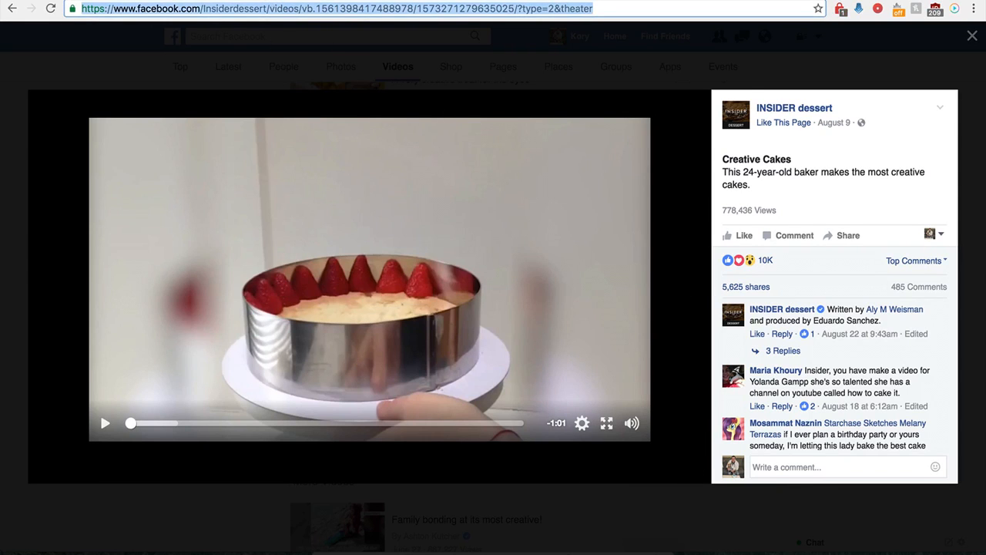
left_click(231, 1)
key("super+v")
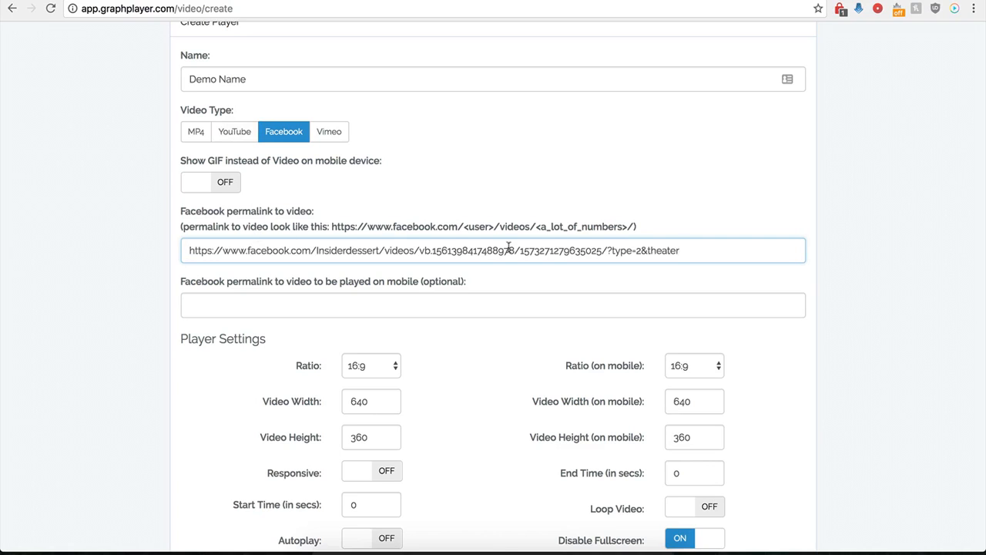
- Remove "?type=2&theater" from the end of the Facebook permalink so it ends after the video number and slash
left_click_drag(694, 251, 612, 250)
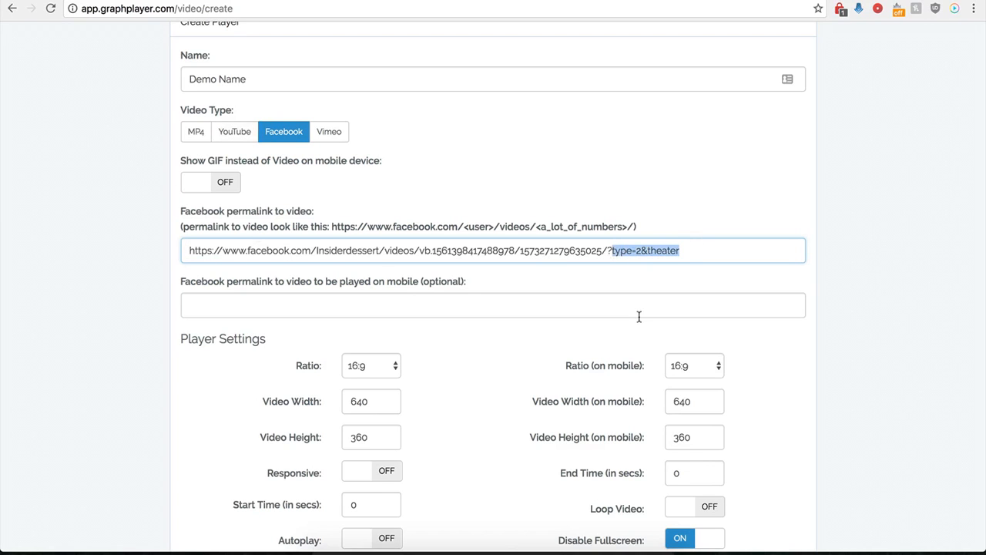
key("BackSpace")
key("BackSpace")
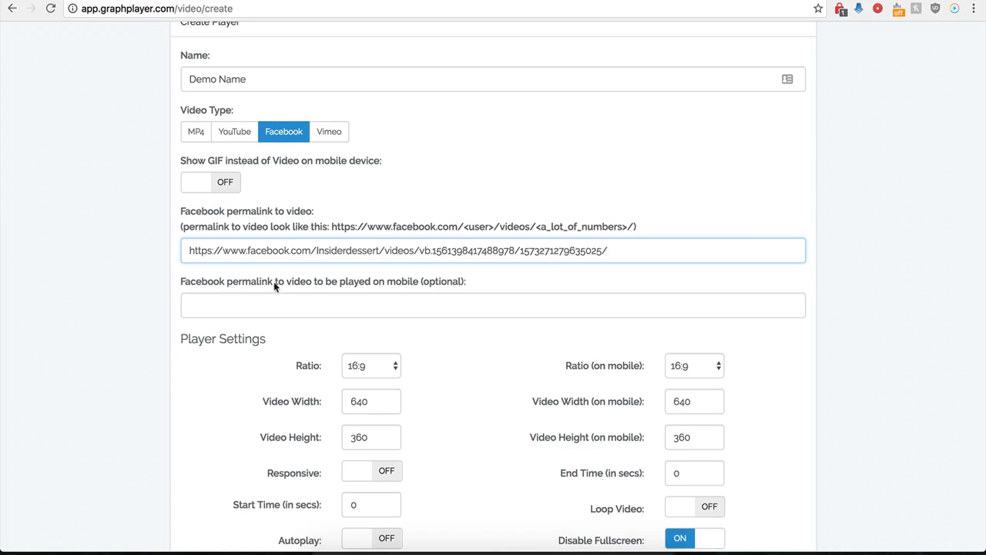
left_click(245, 310)
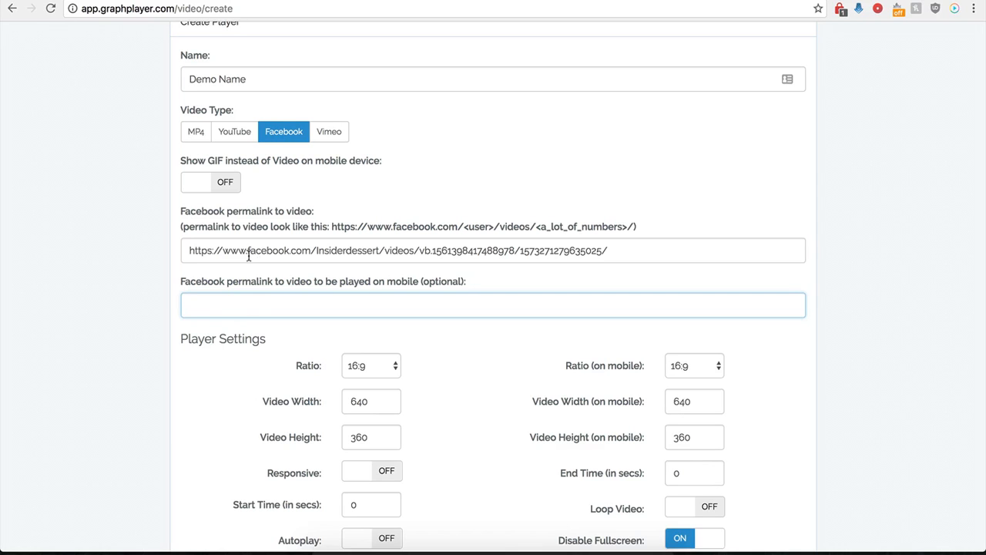
left_click_drag(276, 250, 429, 248)
left_click(212, 251)
left_click_drag(212, 250, 437, 249)
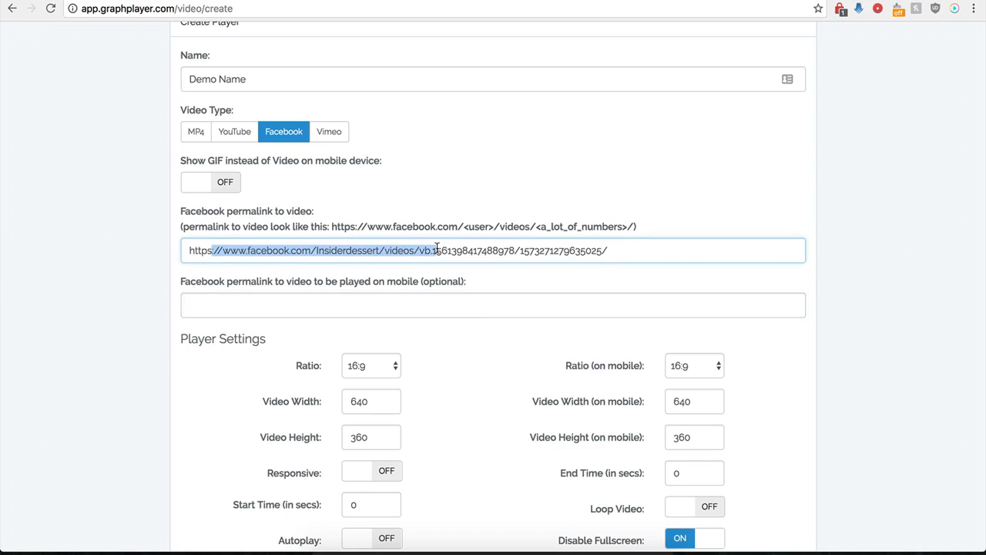
left_click(386, 306)
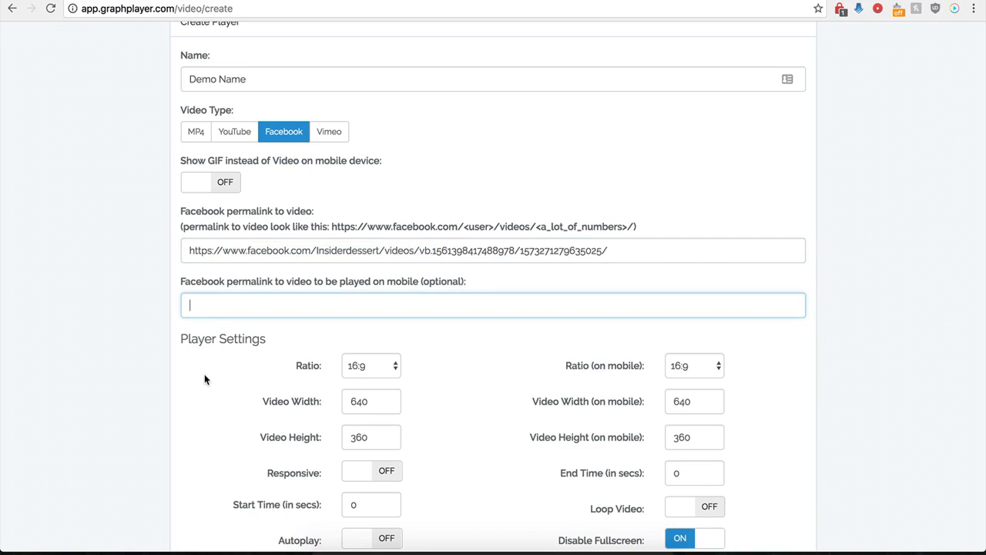
- Review the ratio choices for the desktop and mobile player, keeping 16:9 for both
scroll(204, 375, "down", 3)
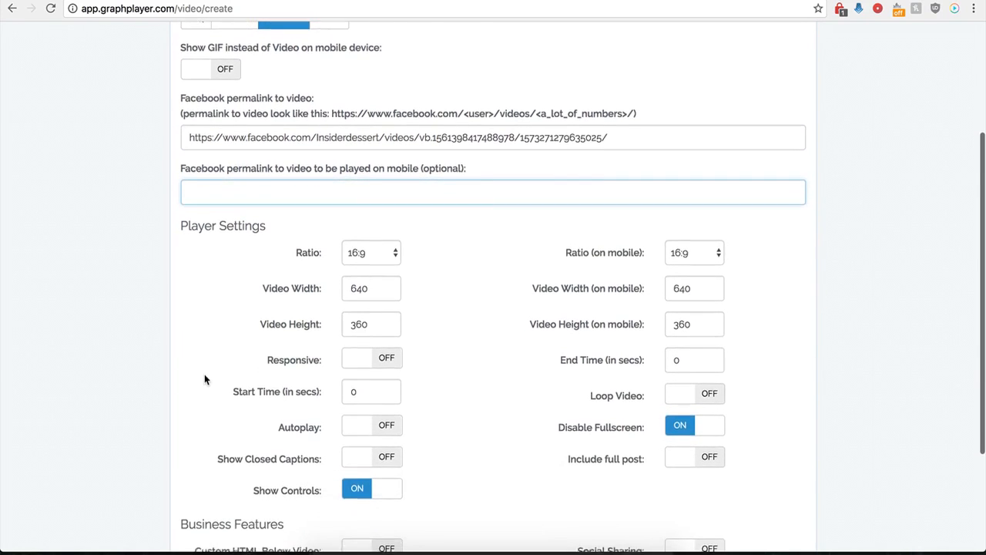
scroll(204, 374, "down", 2)
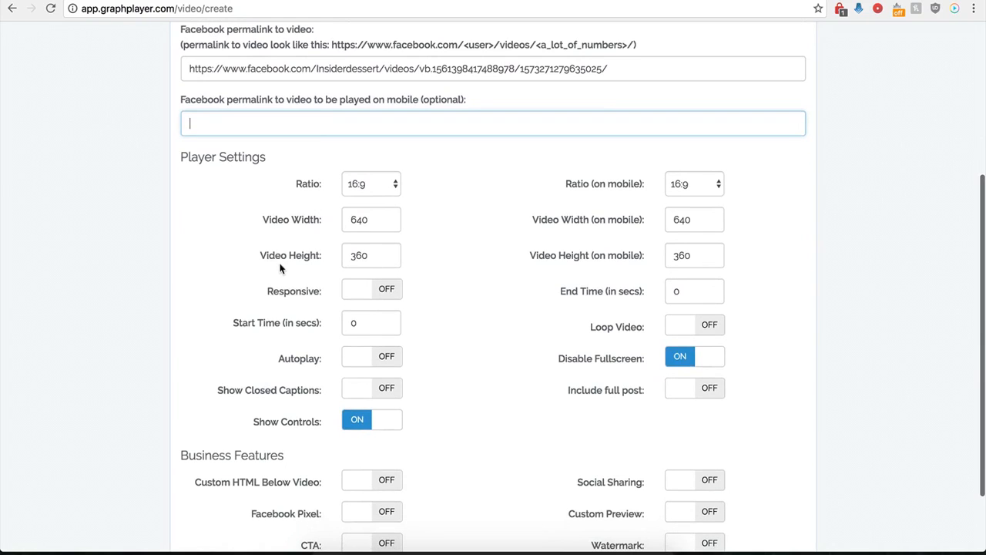
left_click(389, 186)
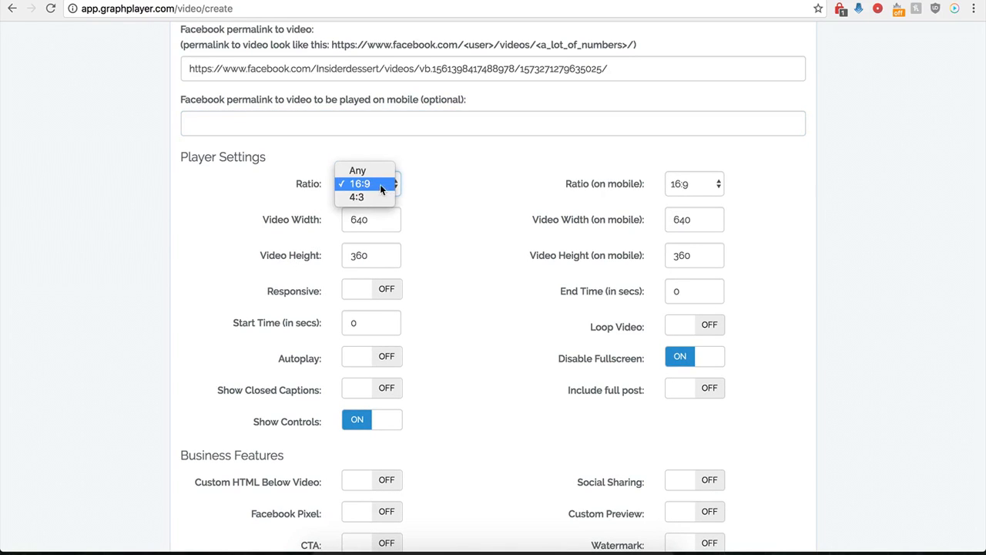
left_click(368, 186)
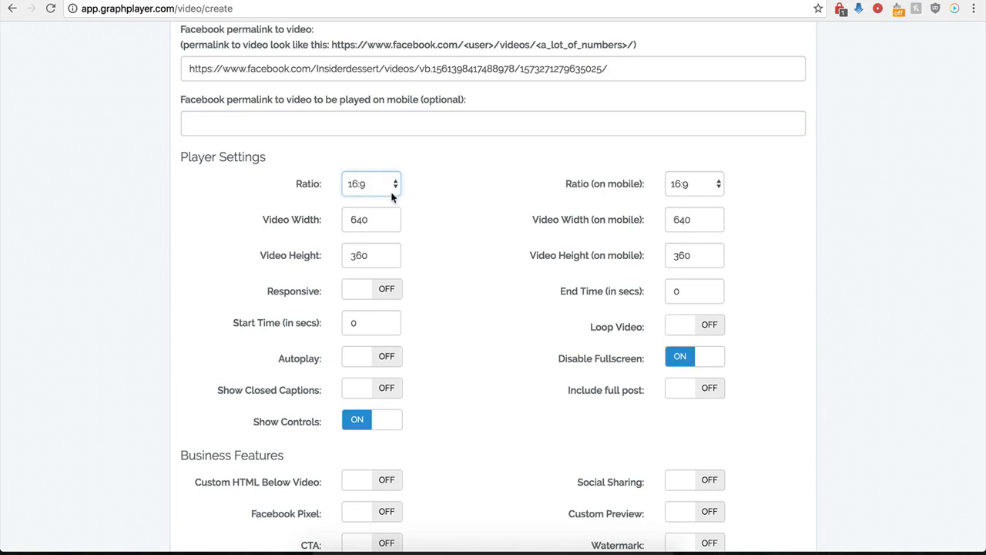
left_click(697, 186)
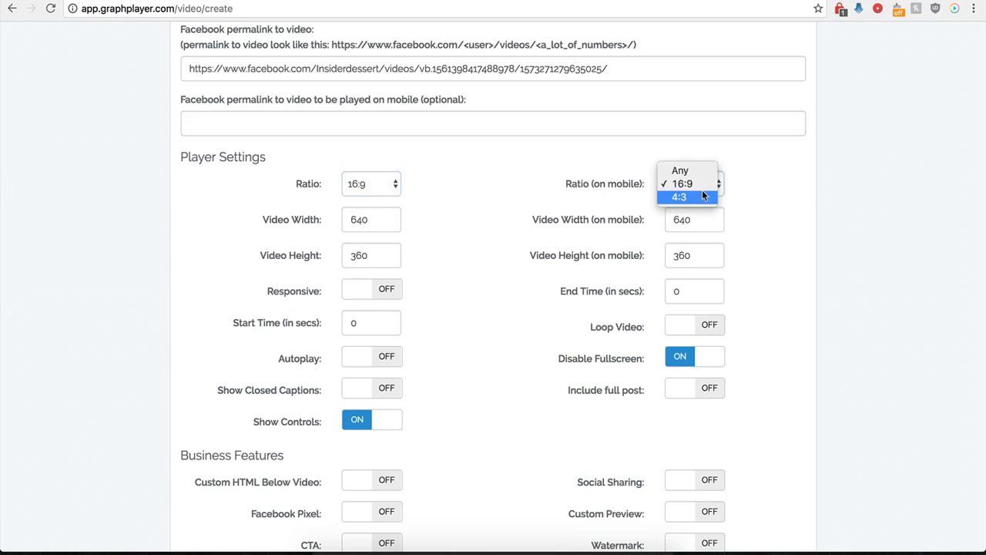
left_click(559, 178)
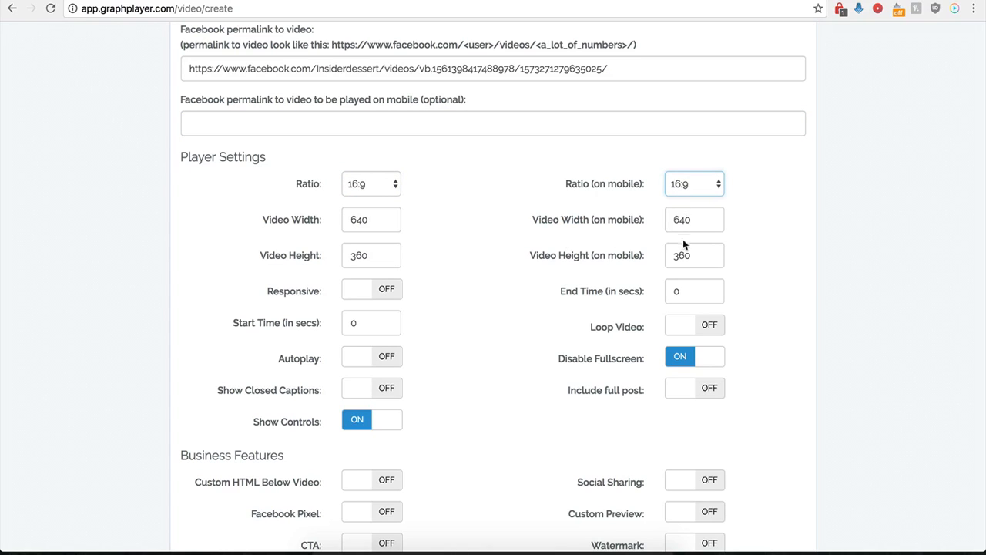
- Try the Responsive player setting and switch it back off
left_click(378, 290)
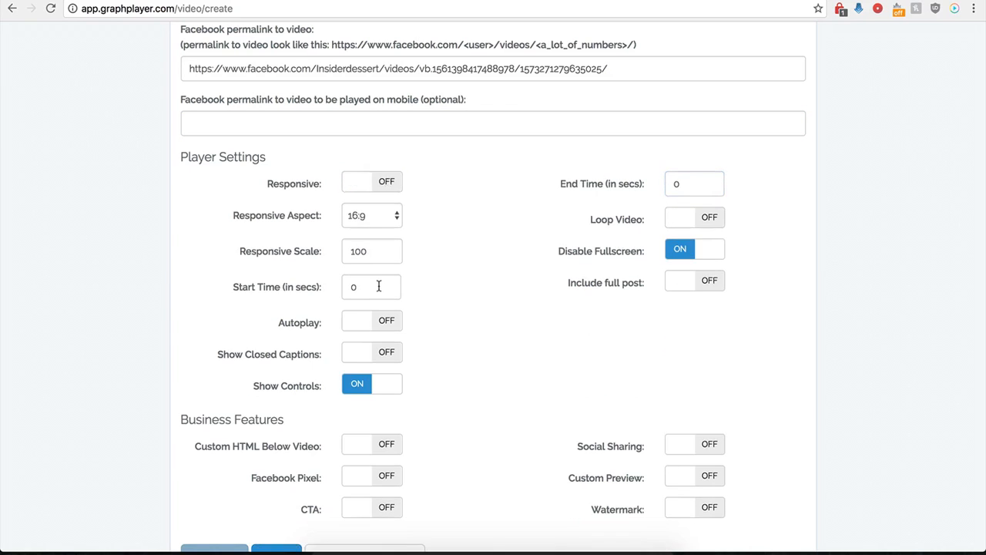
left_click(355, 185)
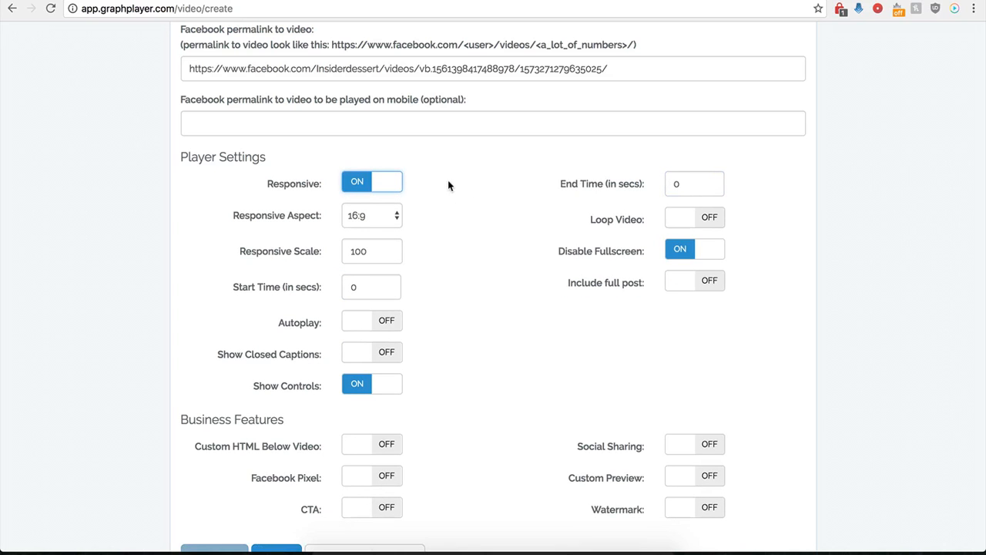
left_click(358, 193)
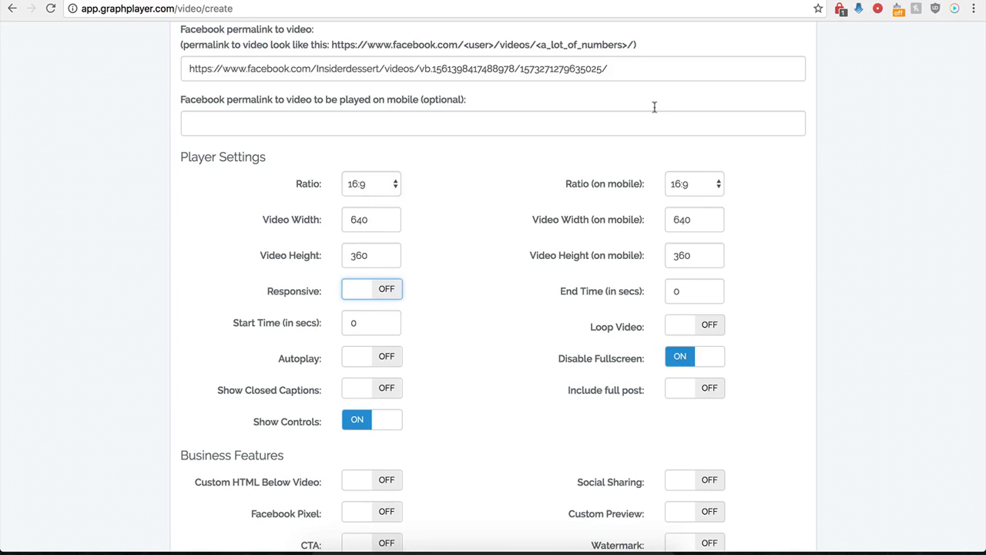
- Check the Facebook video's length and set the player's start time to 1 second and end time to 30 seconds
left_click(718, 0)
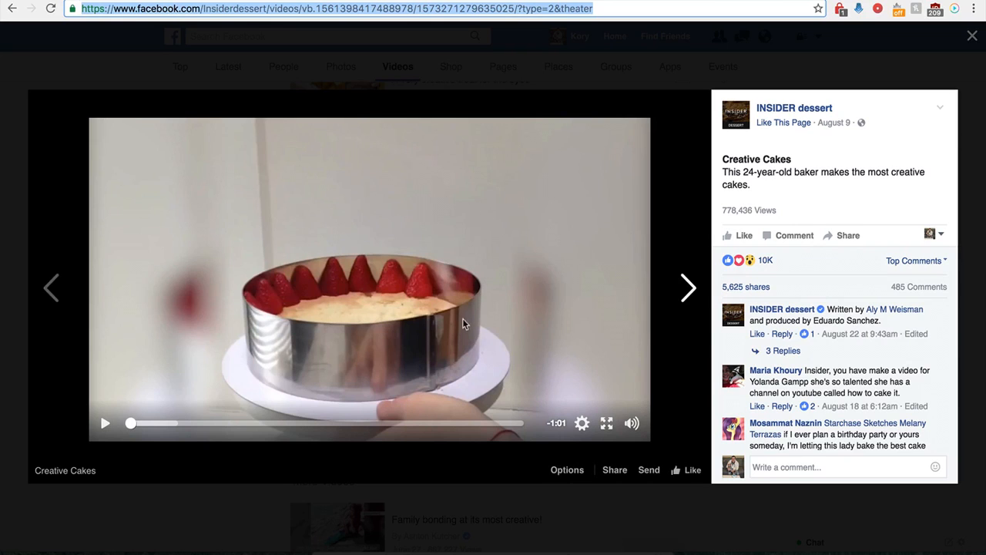
left_click(318, 0)
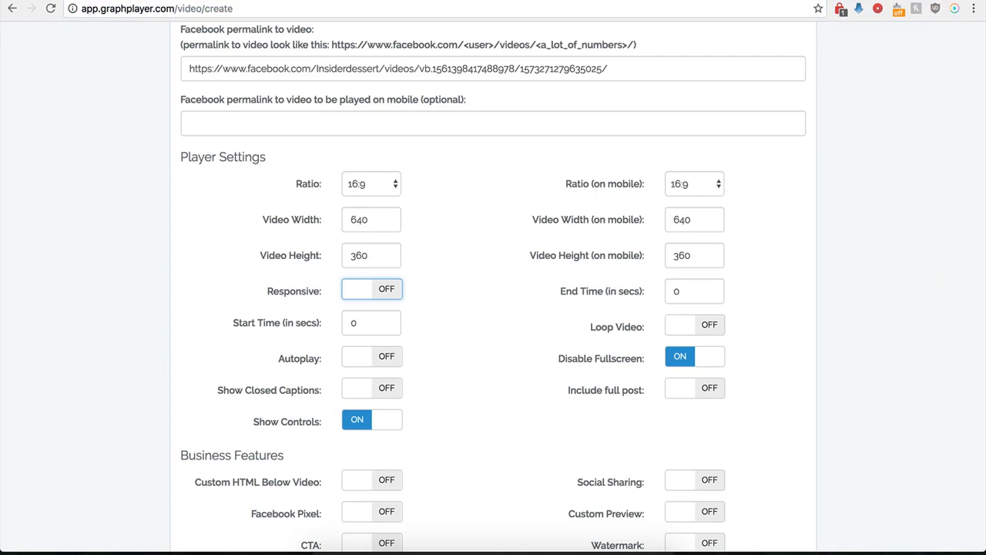
left_click_drag(367, 324, 346, 327)
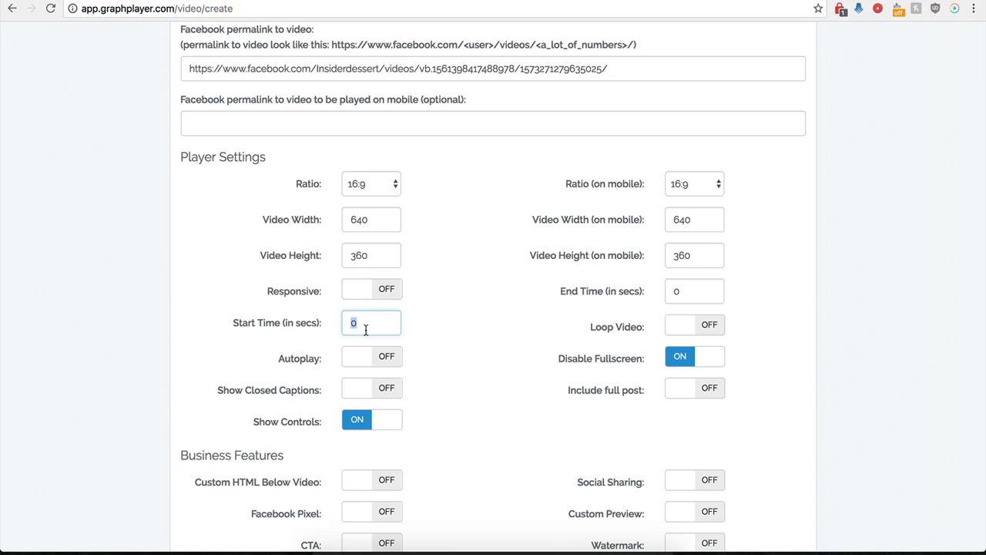
type("1")
left_click_drag(699, 292, 668, 292)
type("30")
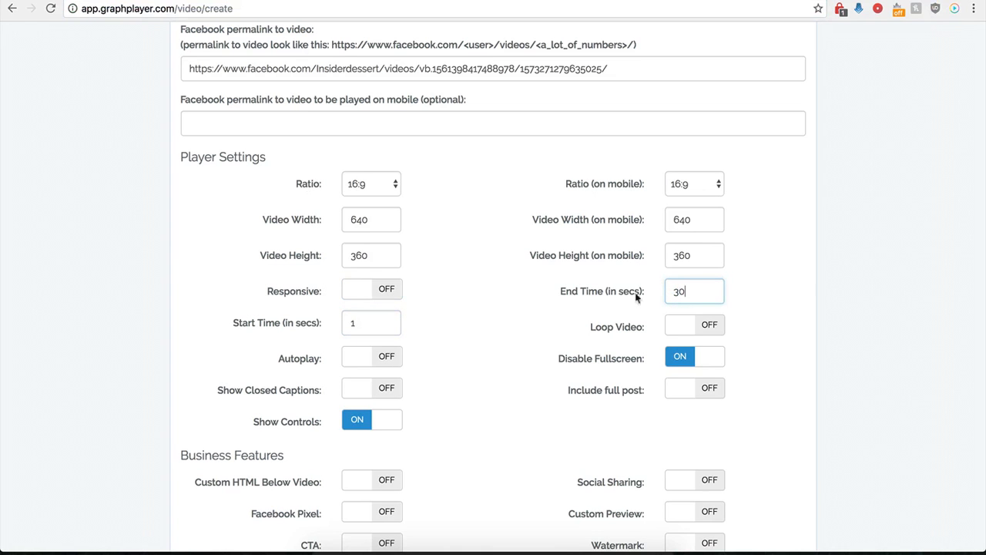
left_click(486, 312)
- Try the Include full post setting and switch it back off
scroll(512, 337, "up", 1)
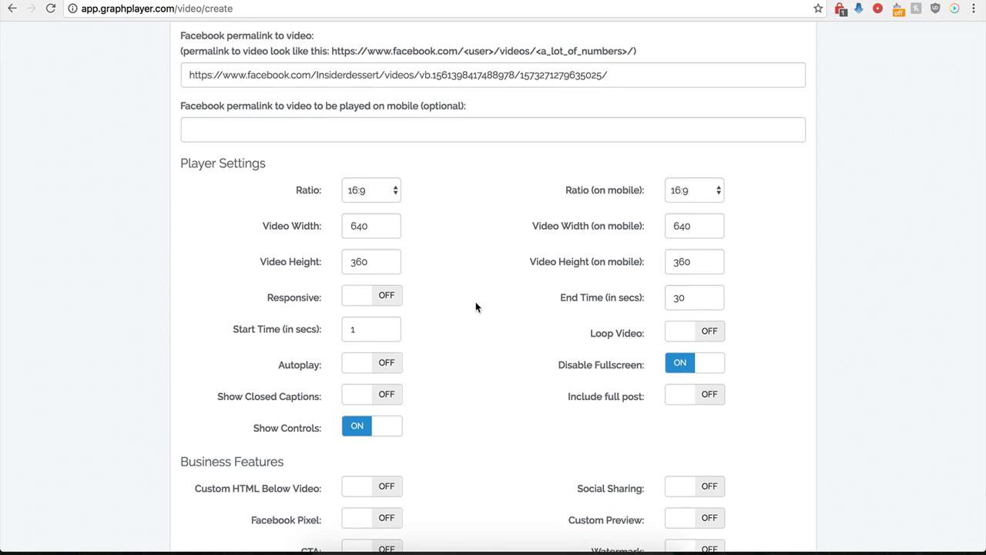
left_click(702, 402)
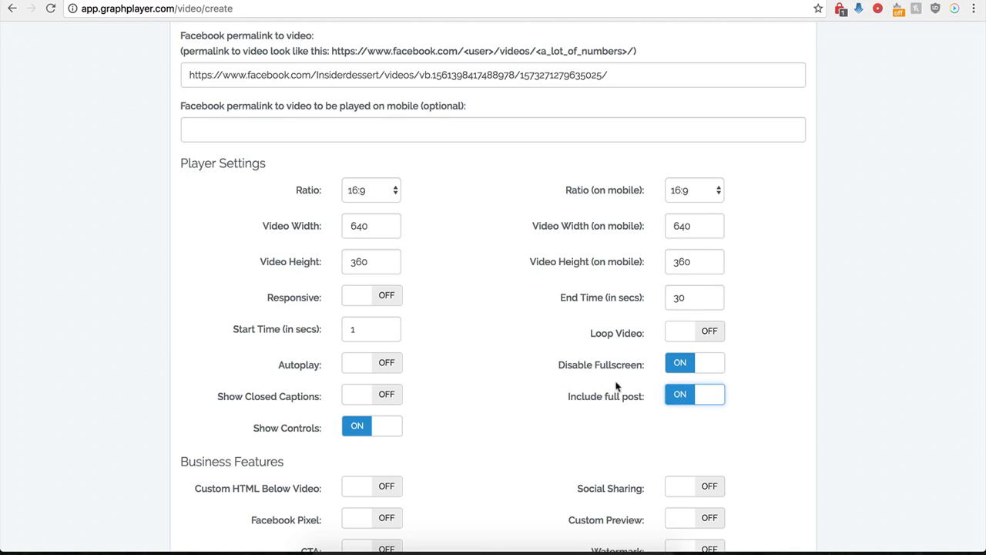
left_click(676, 398)
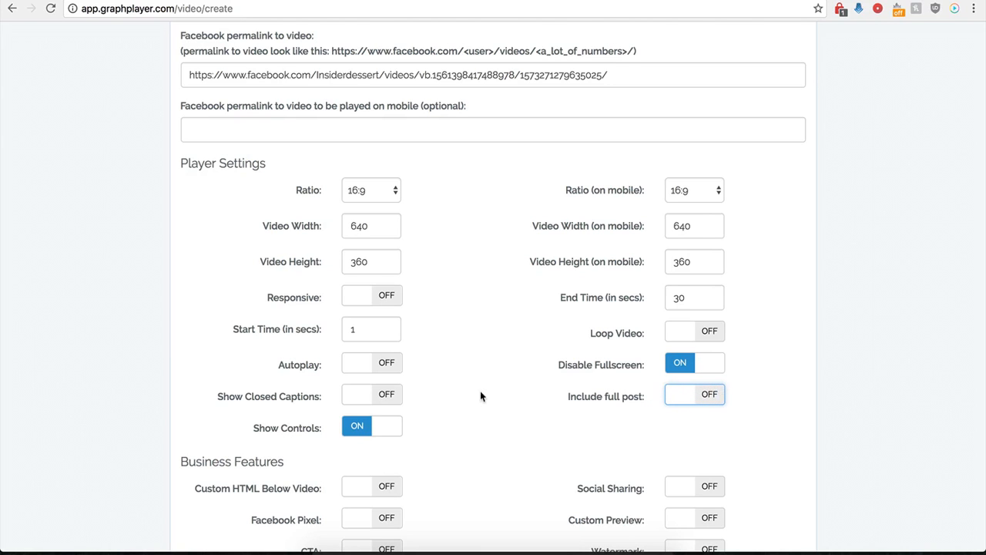
- Save the player and copy its secure script embed code
scroll(480, 390, "down", 3)
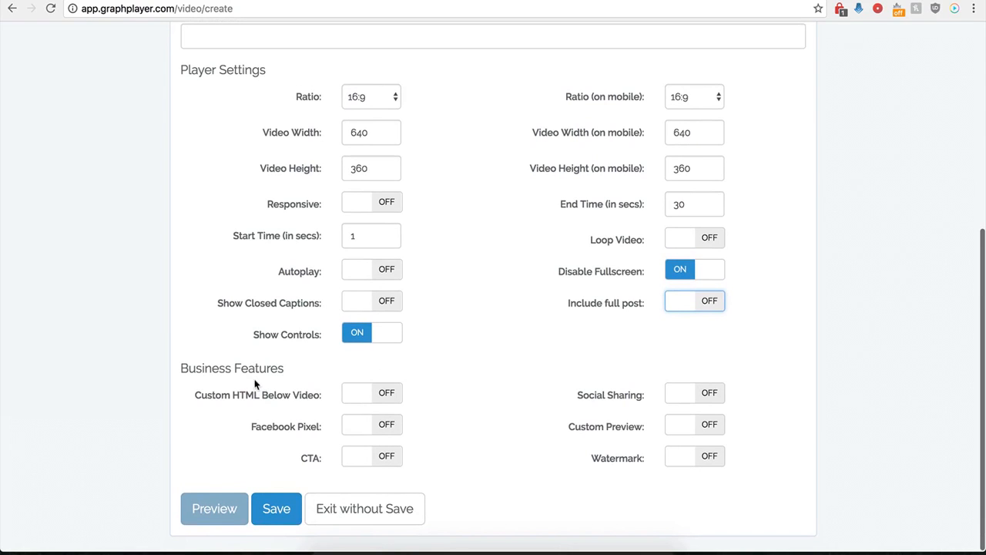
left_click(276, 508)
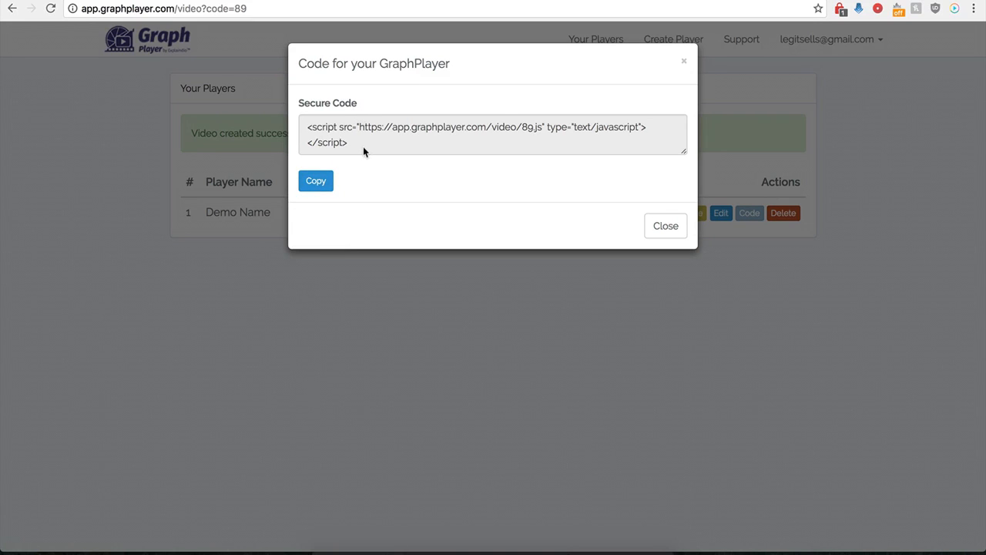
left_click_drag(362, 144, 302, 129)
key("ctrl+c")
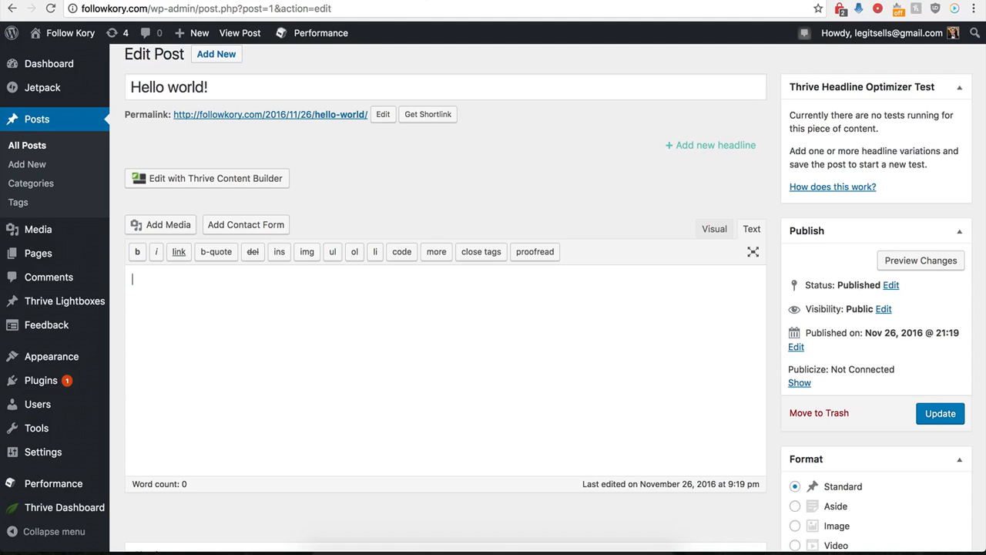
- Switch to WordPress, paste the script code into the text of the "Hello world!" post and update the post
left_click(249, 332)
key("ctrl+v")
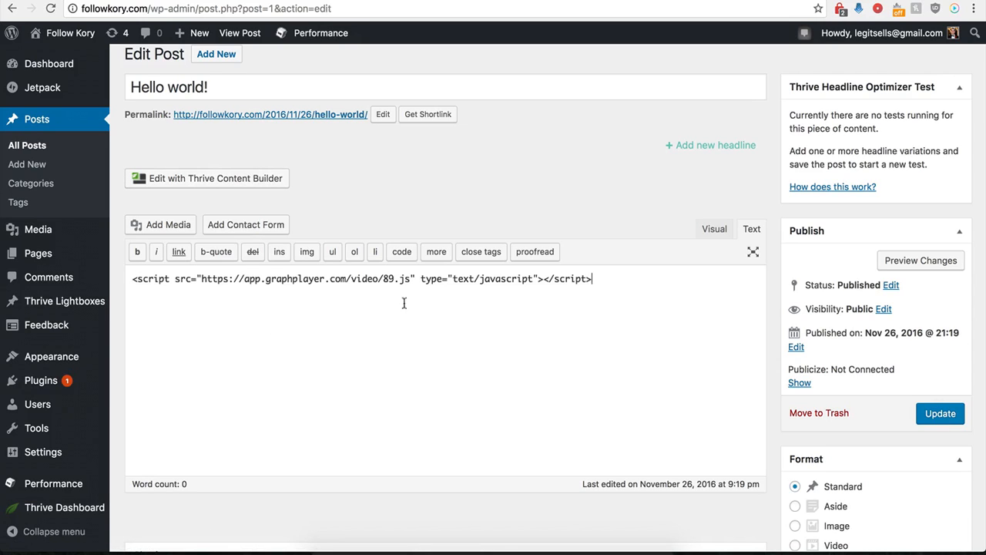
left_click(944, 420)
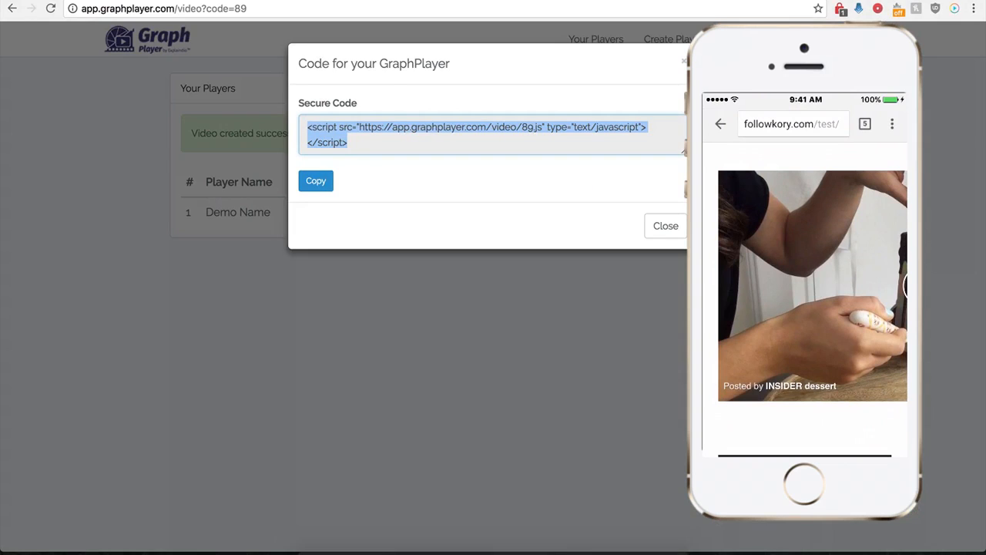
- Close the embed code window, reopen the Demo Name player's settings and turn on Show GIF instead of Video on mobile device
left_click(655, 235)
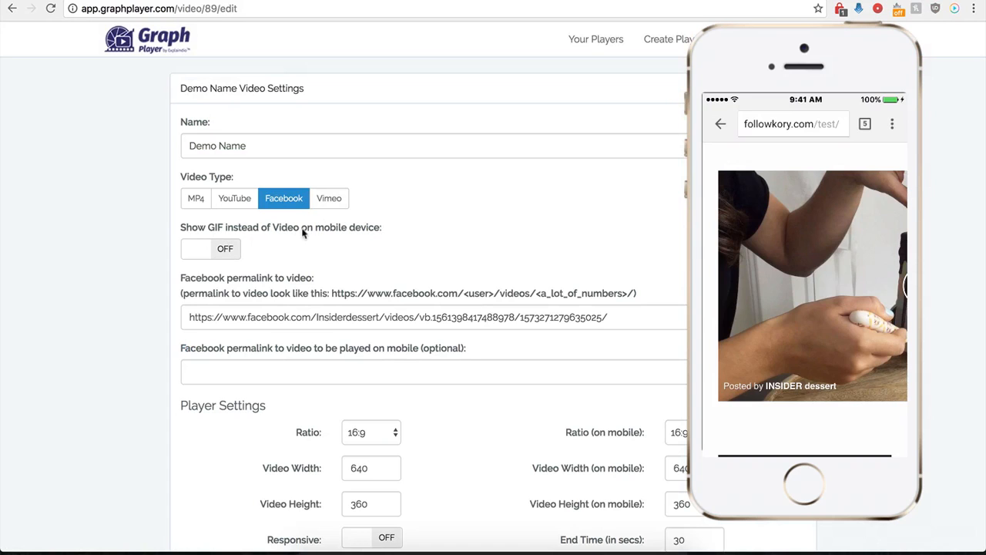
left_click(229, 250)
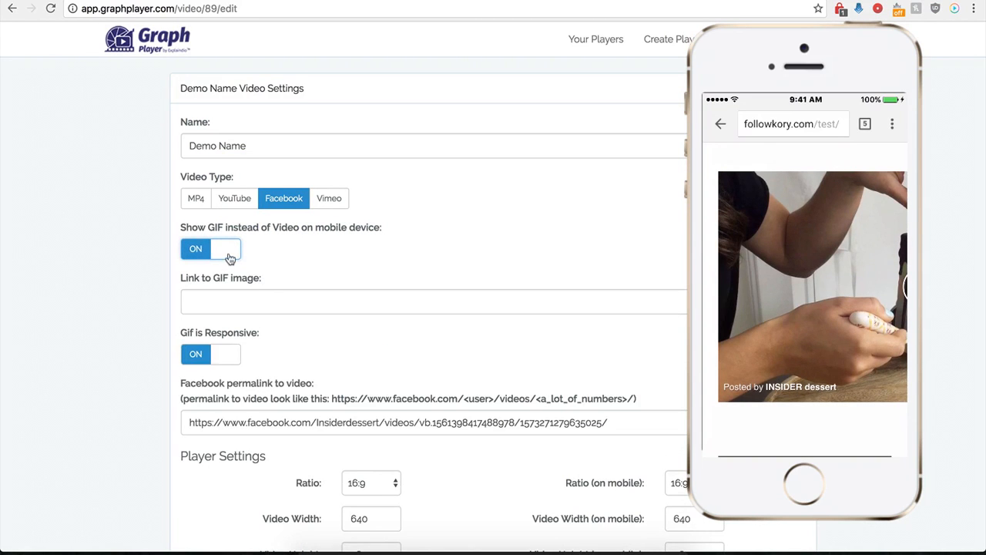
left_click(231, 301)
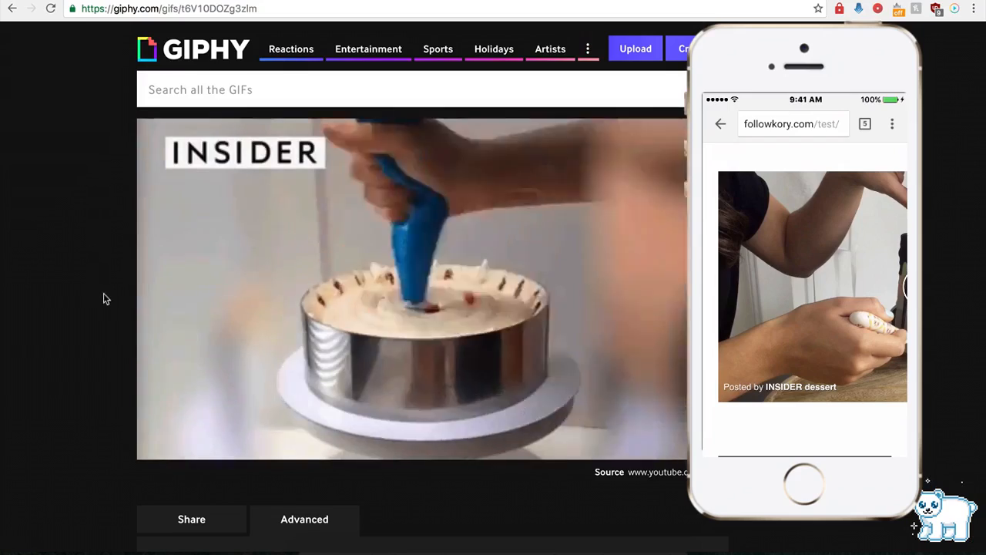
scroll(101, 313, "down", 1)
scroll(102, 314, "down", 1)
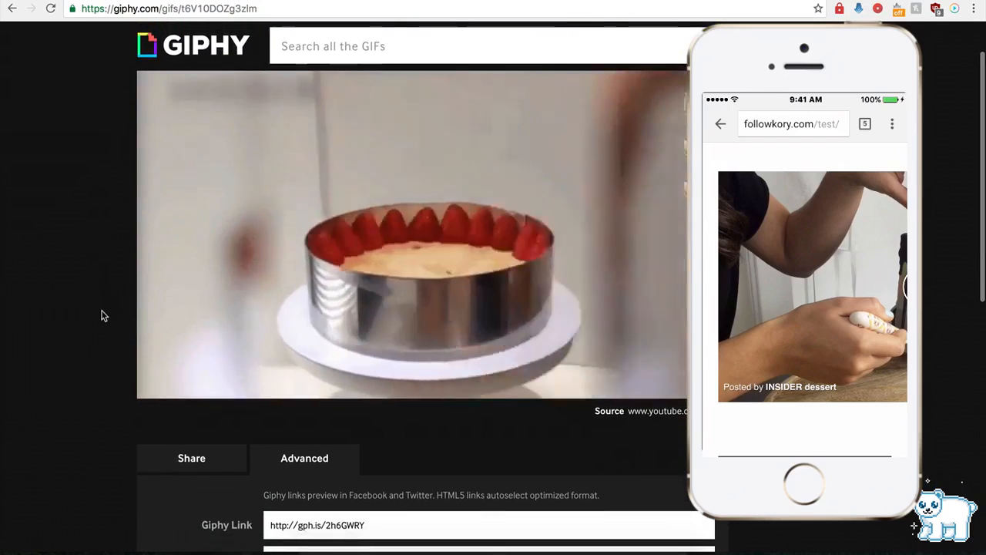
scroll(227, 318, "down", 4)
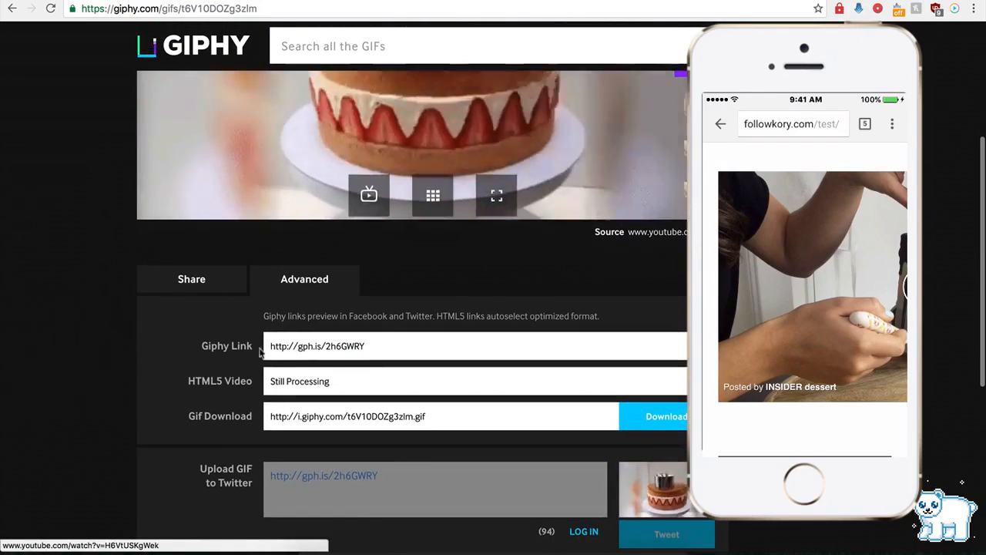
left_click(305, 348)
key("ctrl+c")
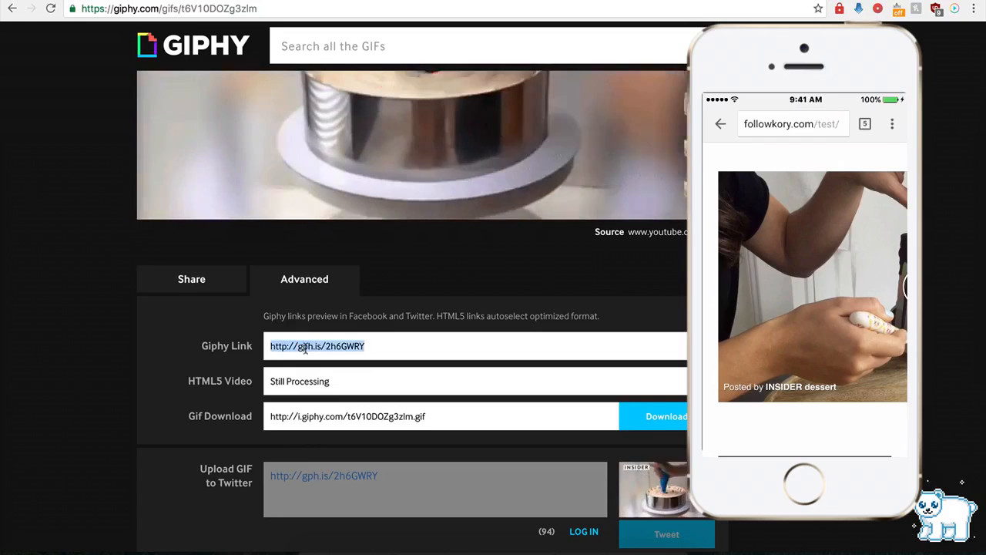
- Switch back to GraphPlayer, paste the copied address as the link to the GIF image and save the player
key("ctrl+Tab")
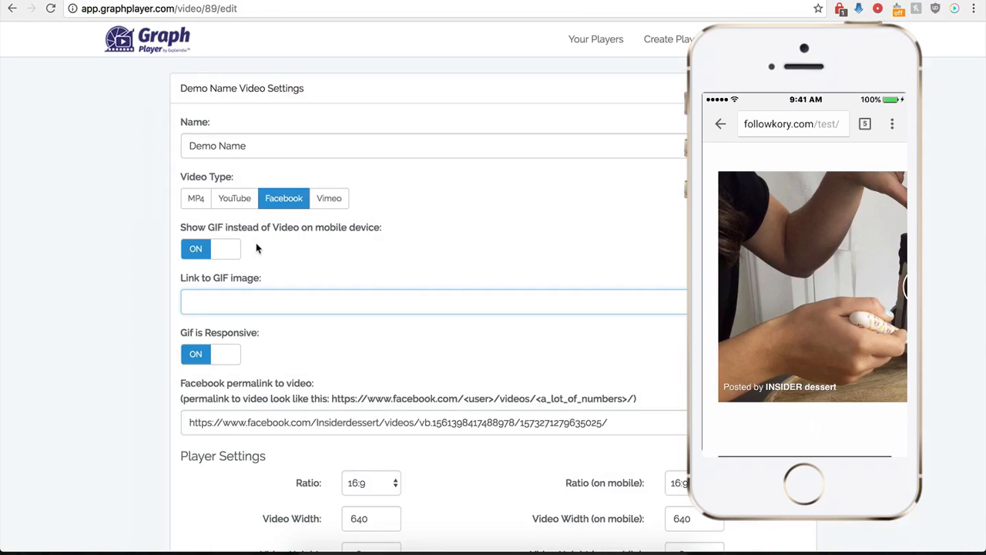
key("ctrl+v")
scroll(149, 383, "down", 4)
scroll(149, 383, "down", 5)
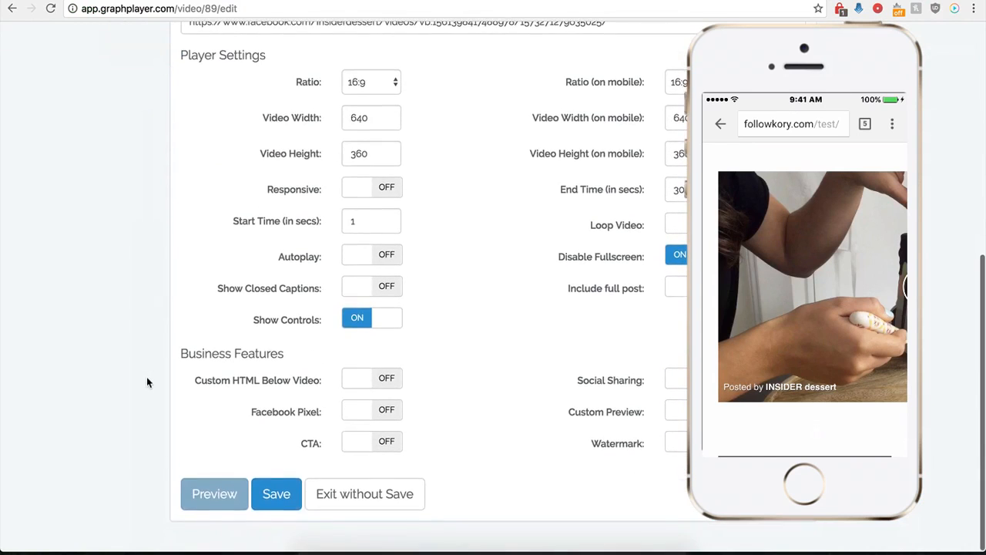
left_click(275, 508)
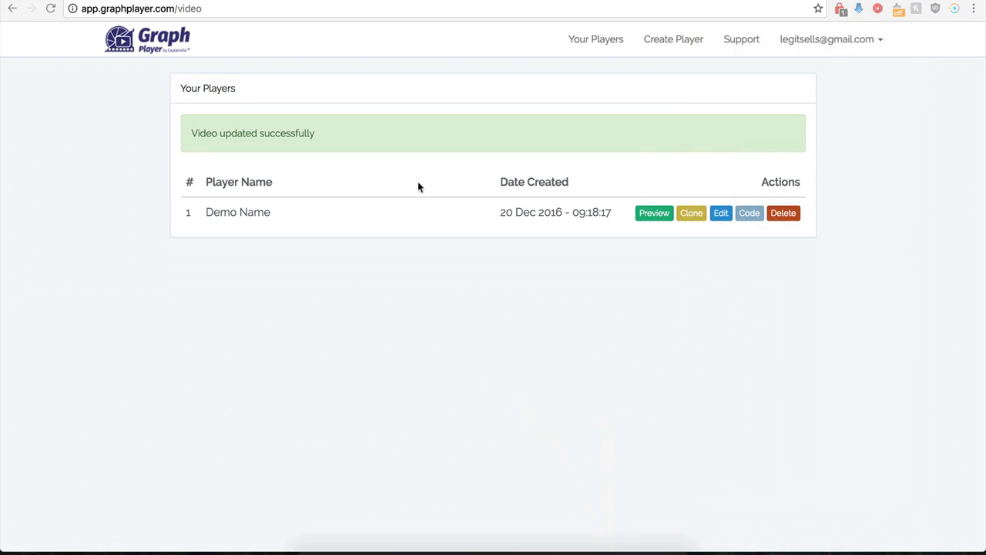
- Edit the Demo Name player again, turn on Include full post and save it
left_click(718, 216)
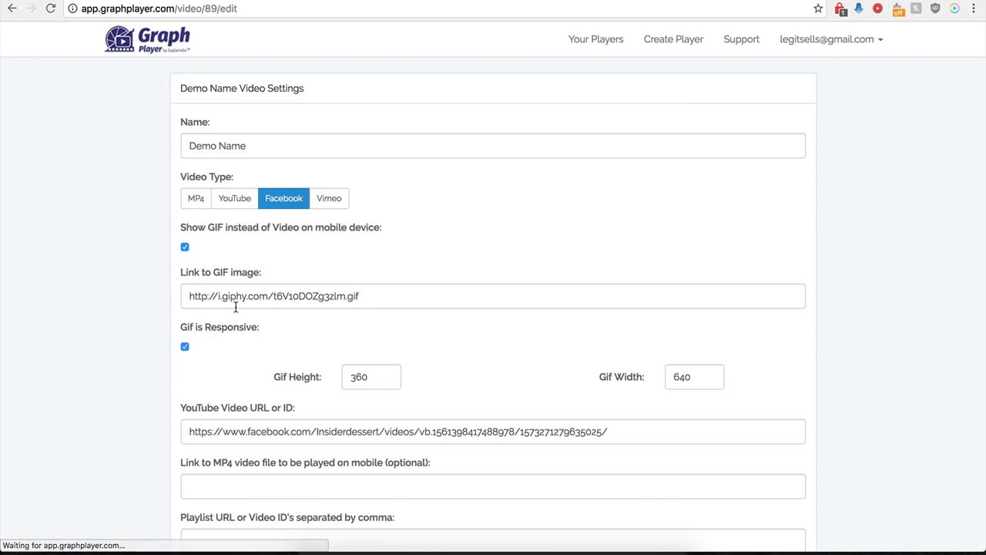
scroll(162, 374, "down", 2)
scroll(164, 373, "down", 5)
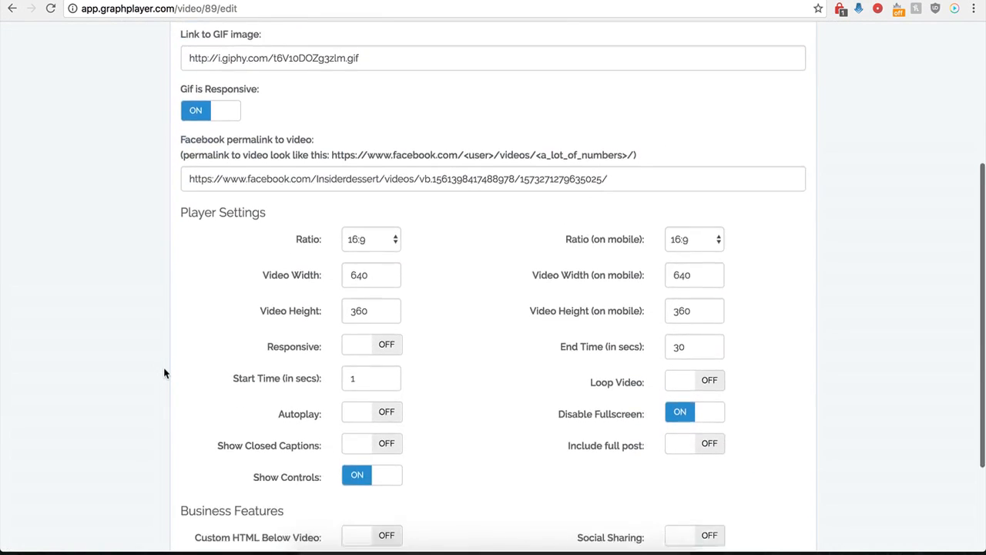
scroll(164, 373, "down", 1)
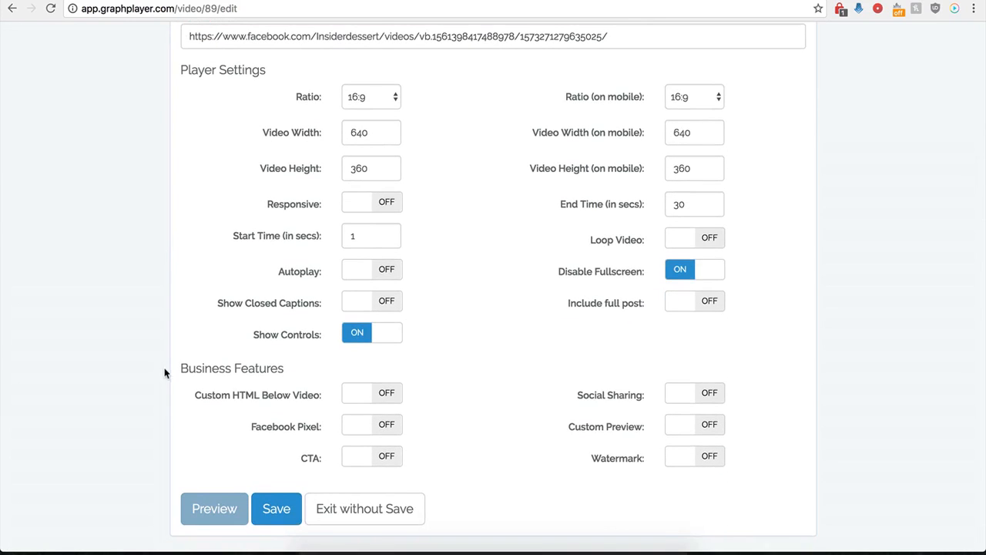
left_click(709, 307)
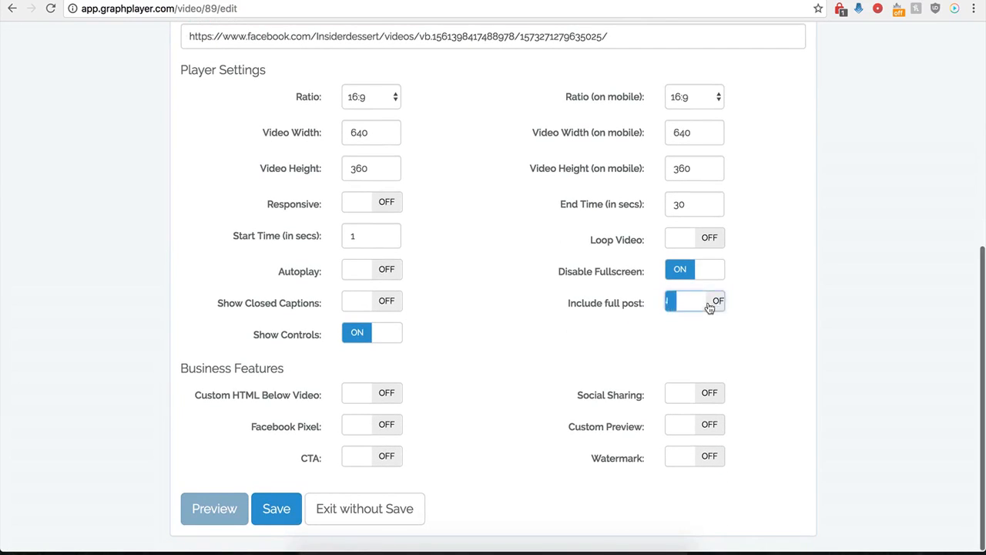
left_click(271, 510)
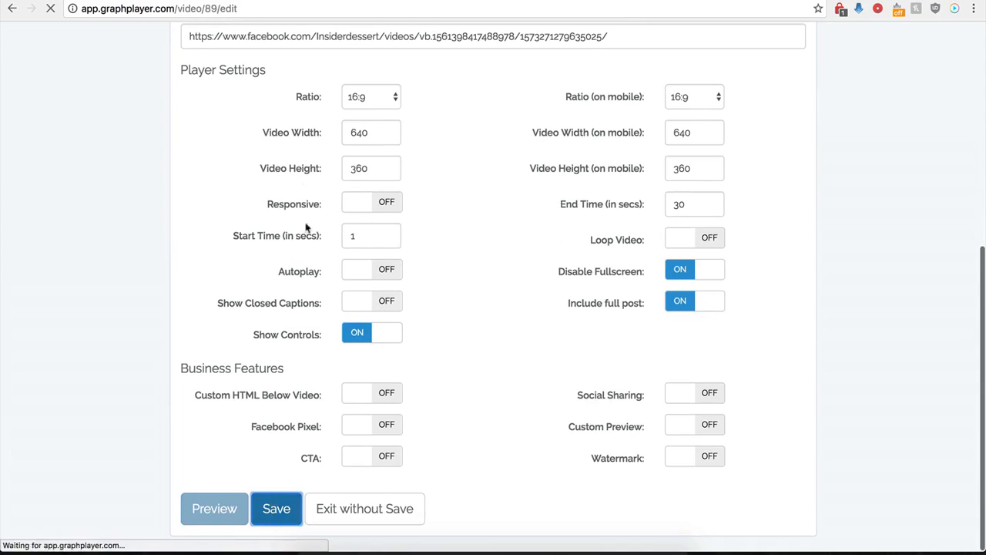
- Switch to the Test page on followkory.com, reload it to check the embedded post, and view the post's comments link on Facebook
left_click(426, 0)
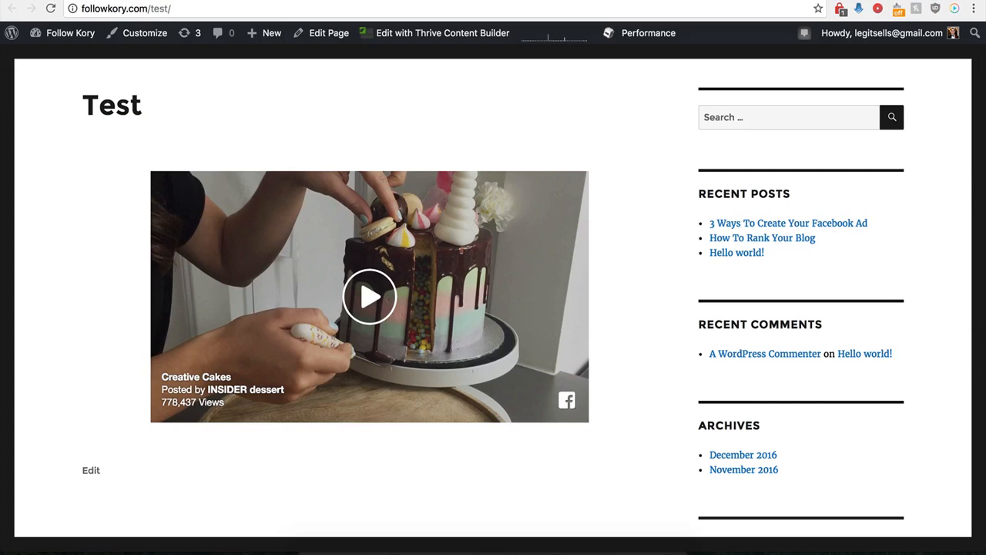
left_click(50, 9)
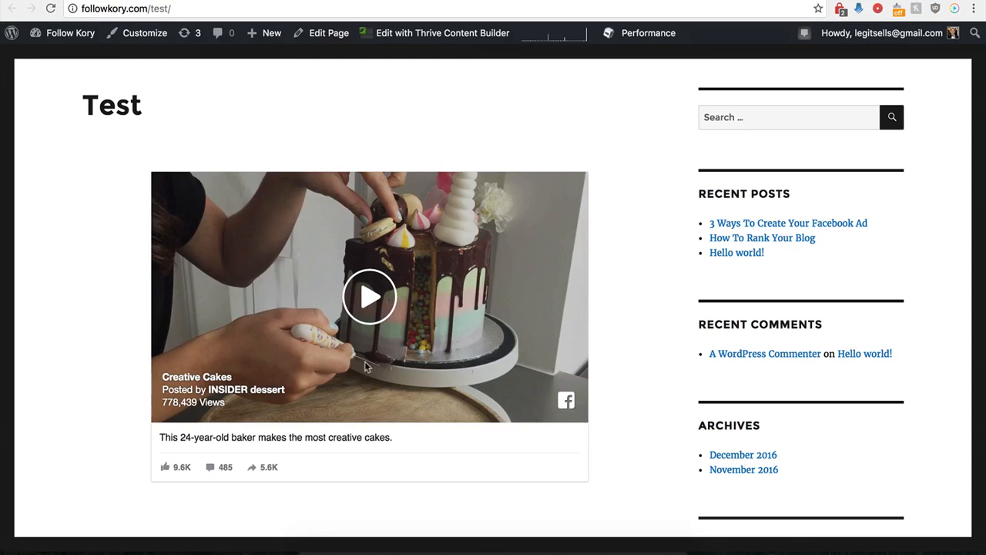
scroll(143, 451, "down", 1)
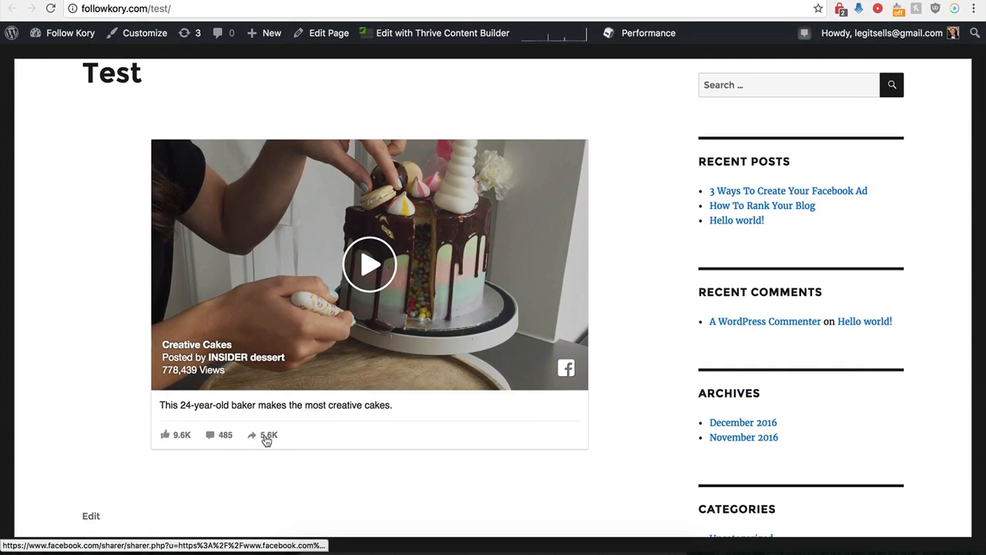
left_click(211, 437)
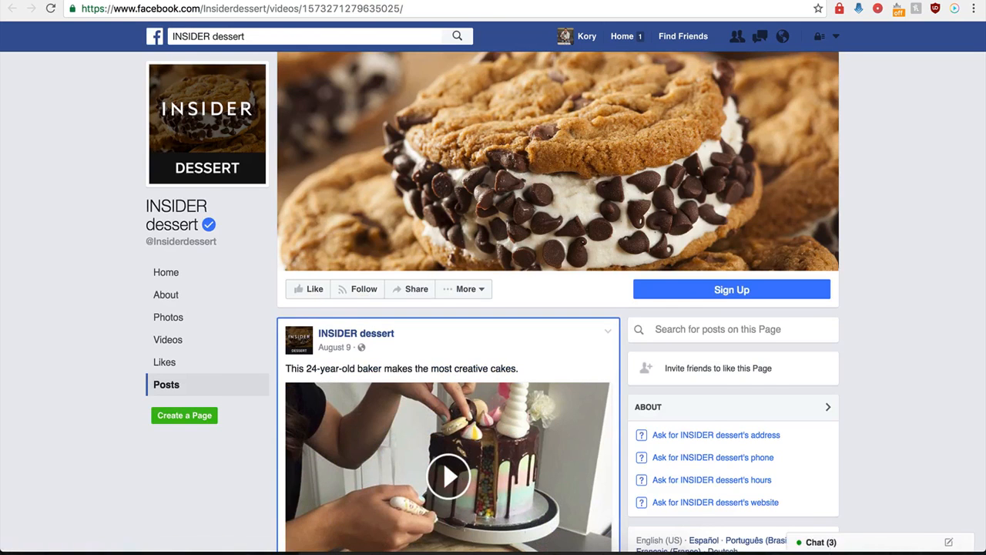
key("super+w")
key("super+w")
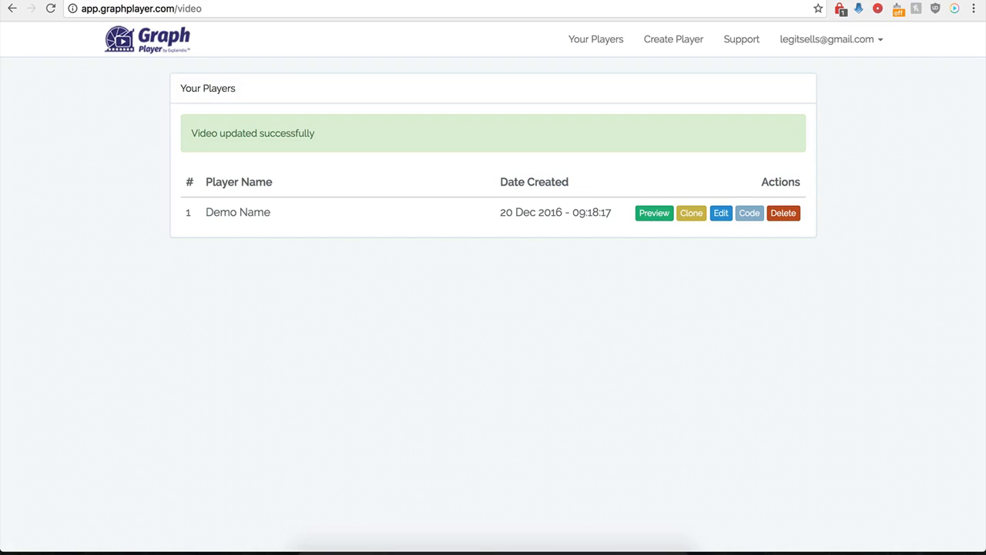
- Return to GraphPlayer, edit the Demo Name player and turn on Custom HTML Below Video
left_click(721, 219)
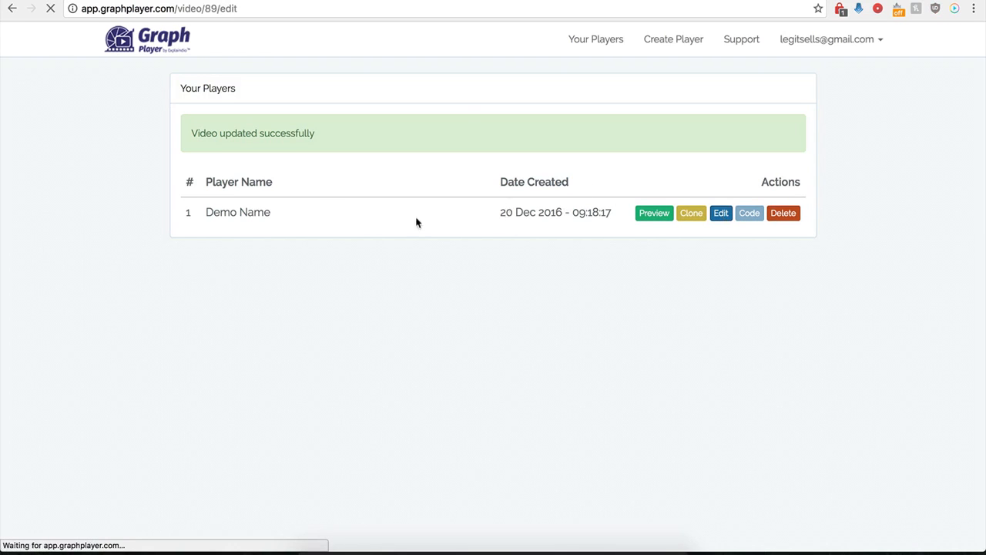
scroll(504, 428, "down", 5)
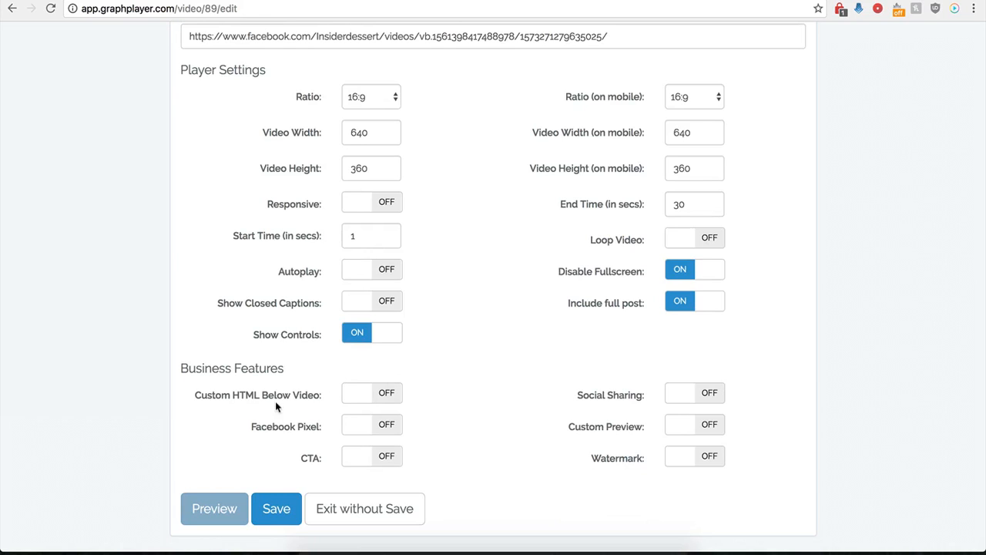
left_click(386, 393)
scroll(420, 427, "down", 3)
left_click(363, 304)
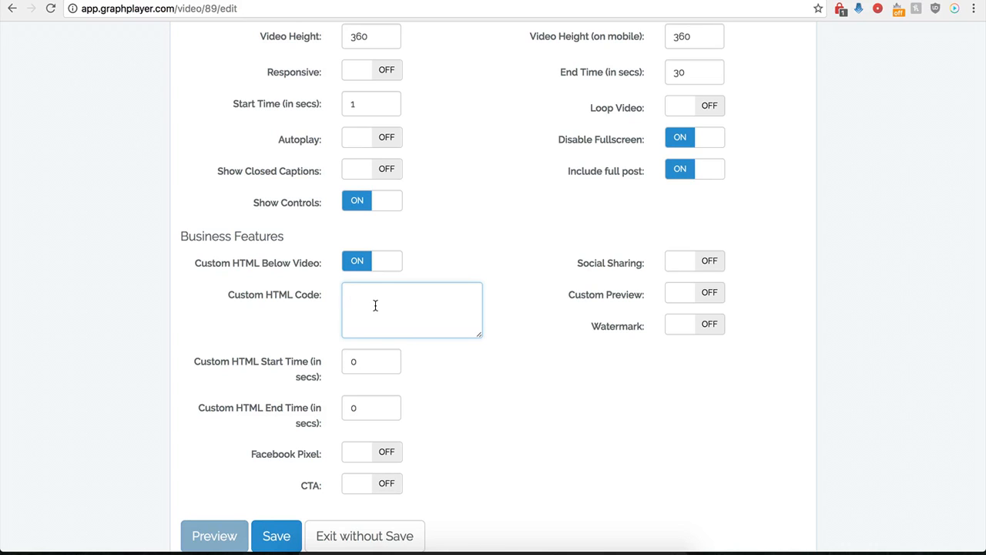
left_click(365, 366)
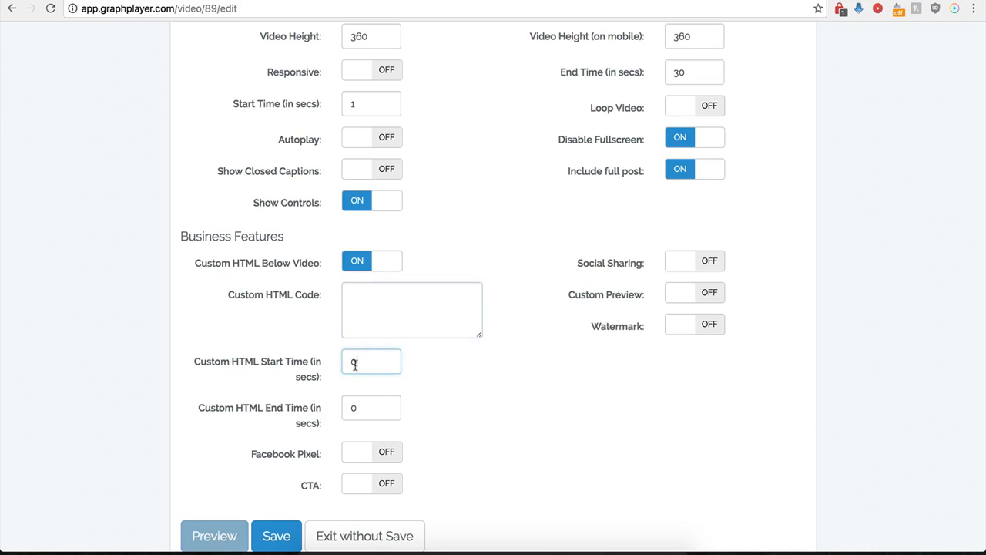
double_click(355, 362)
left_click(371, 407)
left_click(363, 369)
left_click(383, 306)
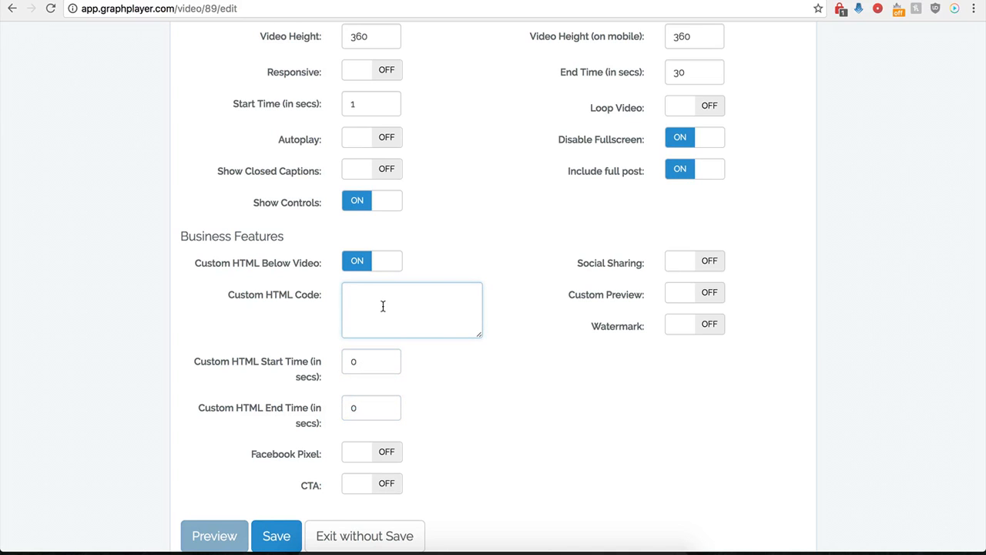
scroll(383, 306, "up", 4)
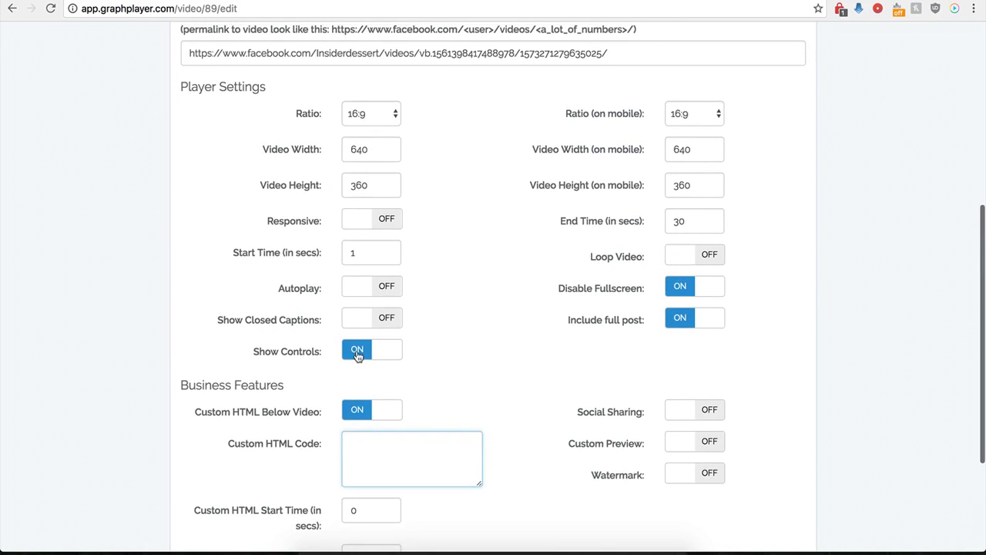
scroll(356, 354, "down", 2)
scroll(374, 367, "down", 1)
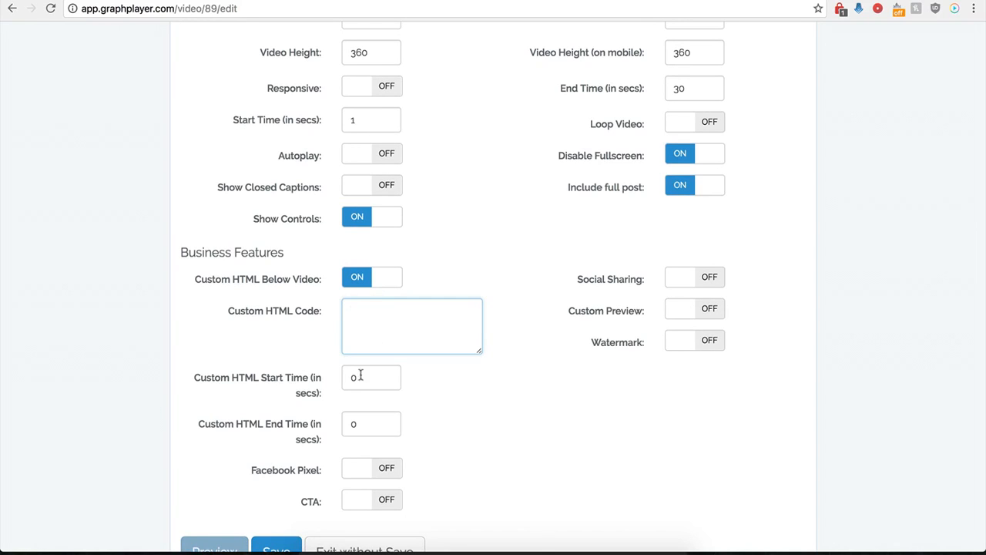
- Set the custom HTML start time to 120 seconds
left_click_drag(376, 377, 345, 377)
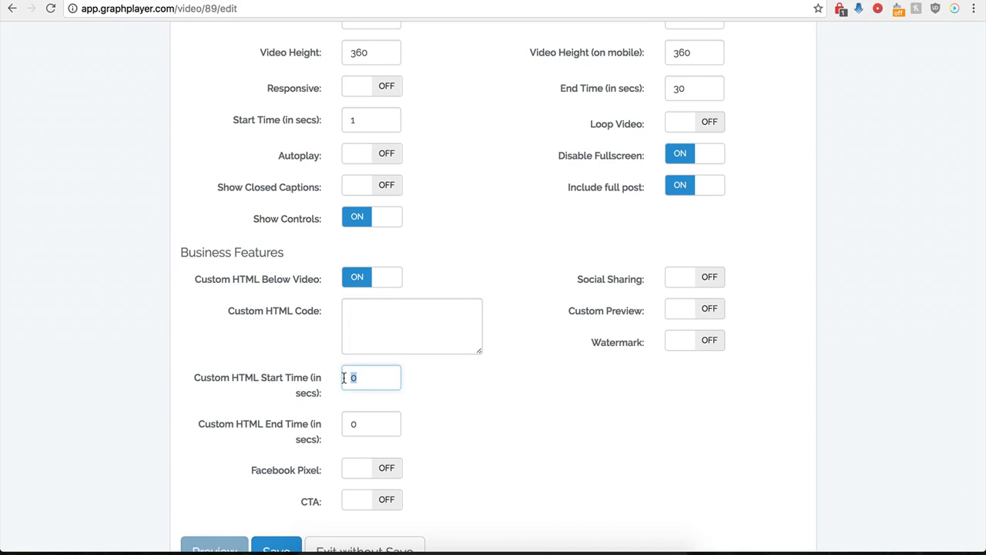
type("12")
left_click(367, 317)
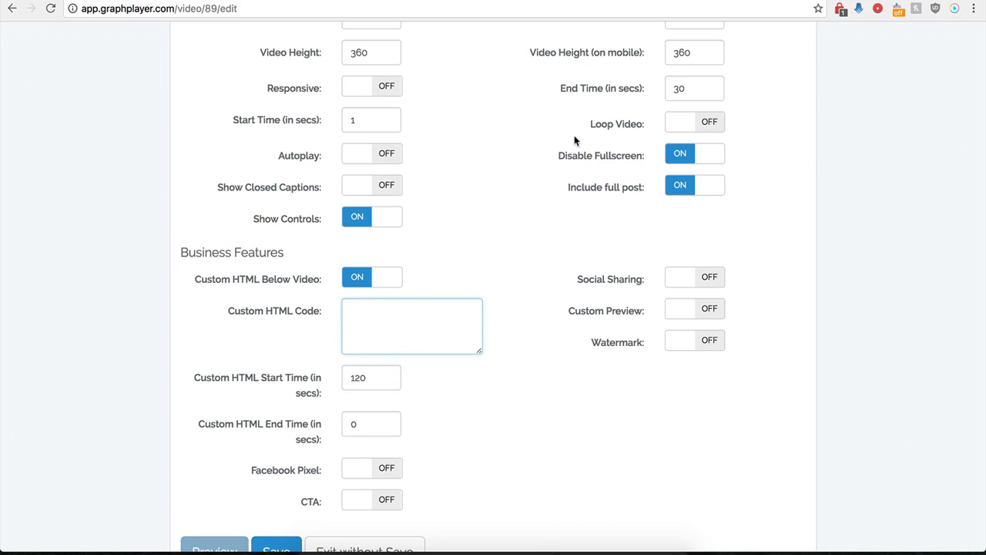
scroll(437, 320, "down", 1)
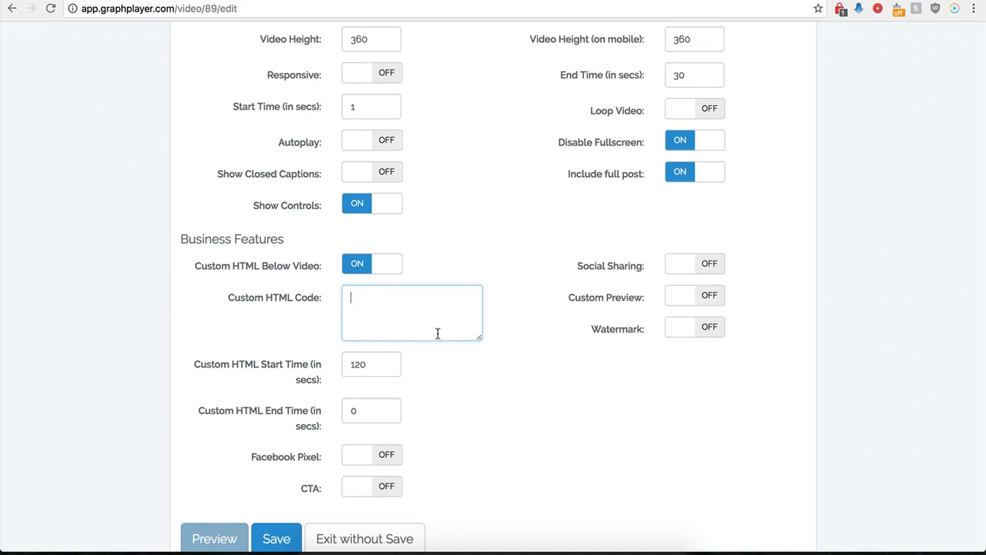
type("<center><img src=\"http://kompozer-tutorial.com/BootGifts/Buttons/Buy%20Now%20Buttons/buy-now-button-16.png\"></center>")
left_click_drag(479, 337, 514, 390)
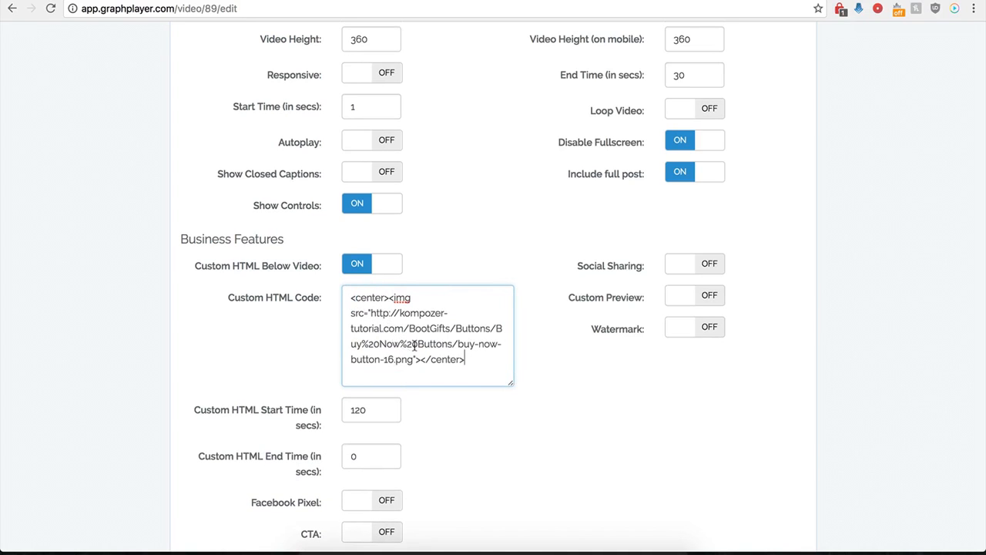
left_click(375, 391)
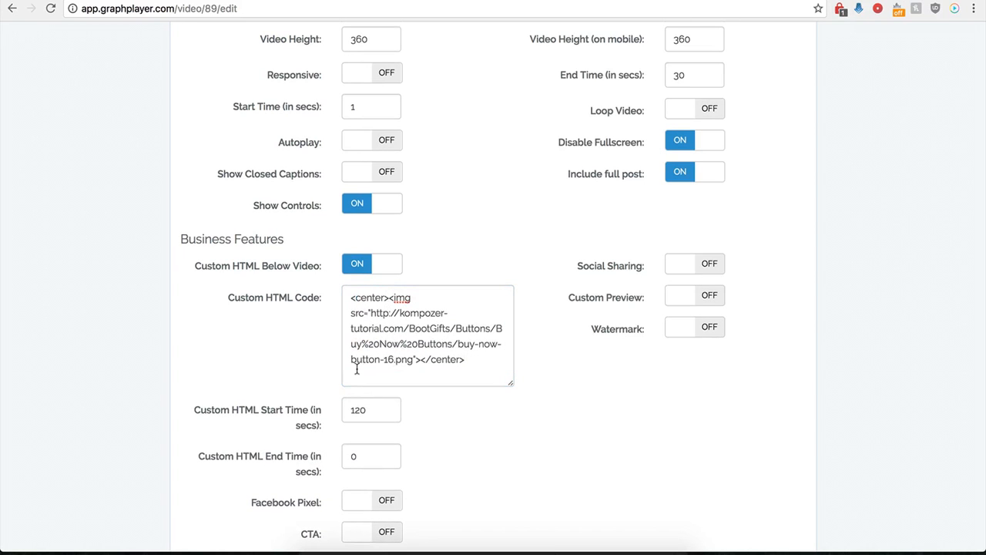
- Set the custom HTML start time to 0 seconds and save the player
left_click(364, 410)
double_click(357, 410)
type("0")
left_click(460, 463)
left_click(278, 509)
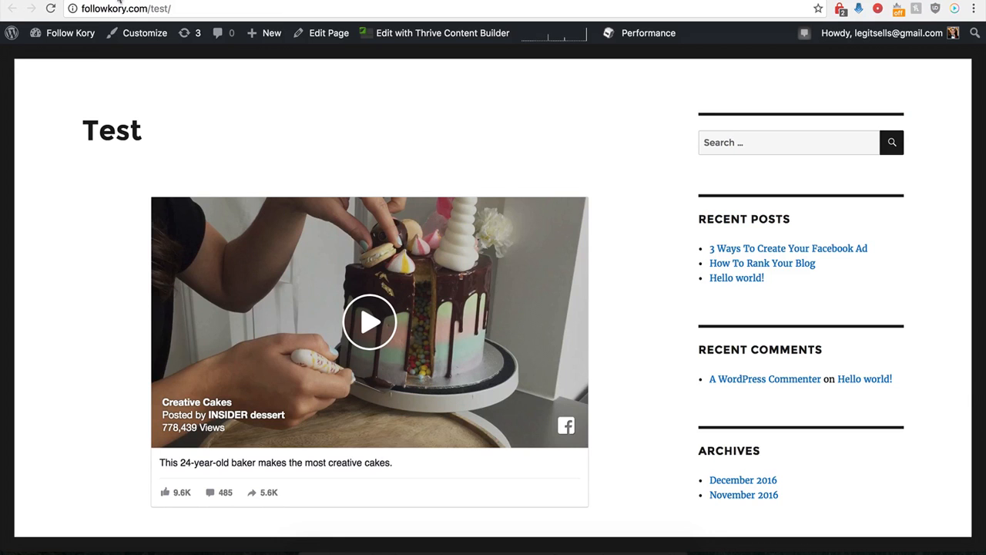
- Switch to the Test page, reload it and check how the custom HTML displays below the video
left_click(50, 9)
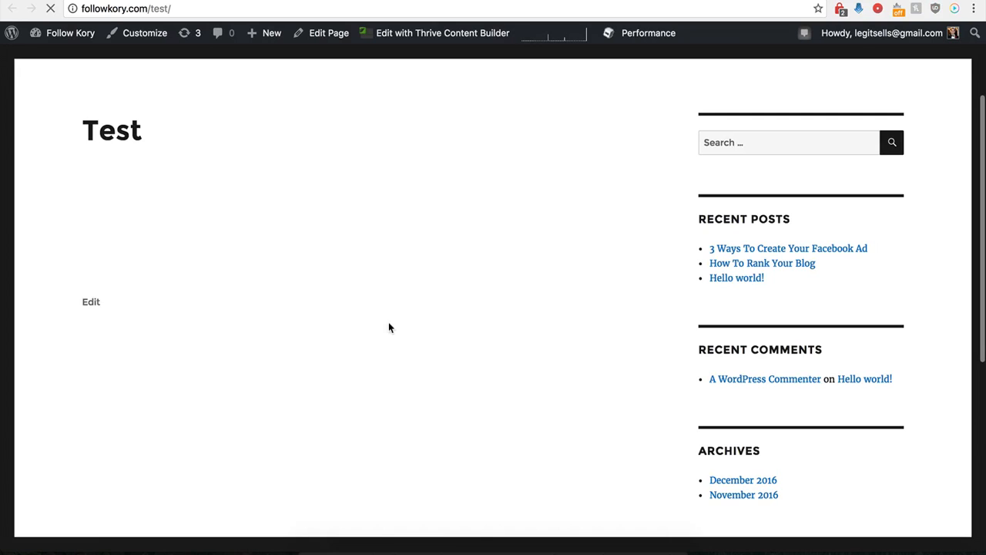
scroll(351, 347, "down", 2)
scroll(351, 347, "down", 3)
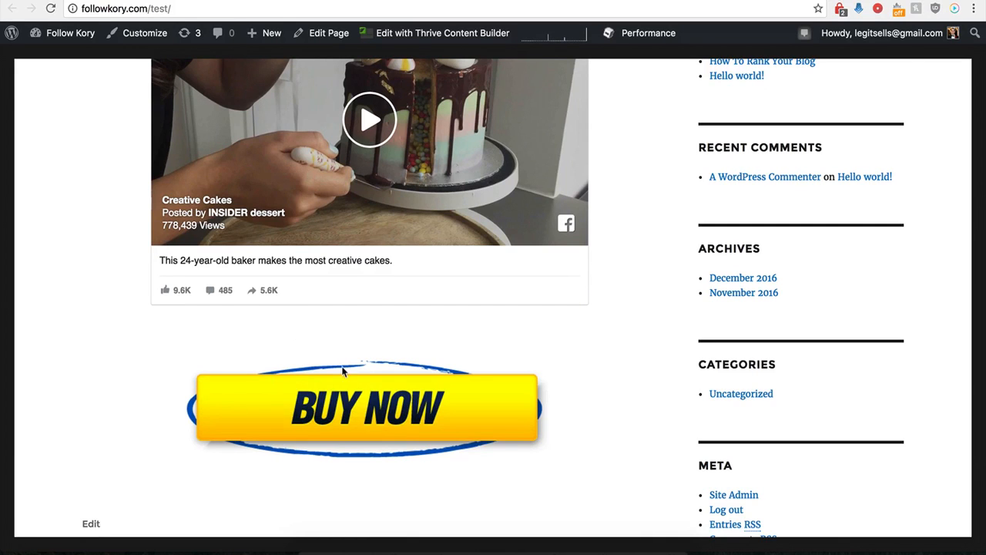
scroll(347, 368, "up", 2)
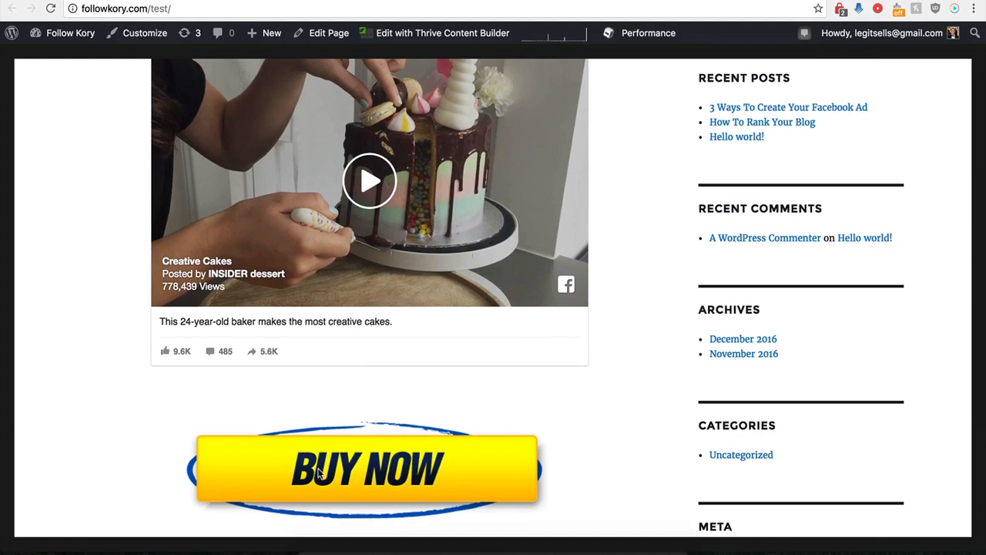
- Switch from the Test page to GraphPlayer, reopen the Demo Name player for editing and turn off Custom HTML Below Video
scroll(334, 432, "up", 2)
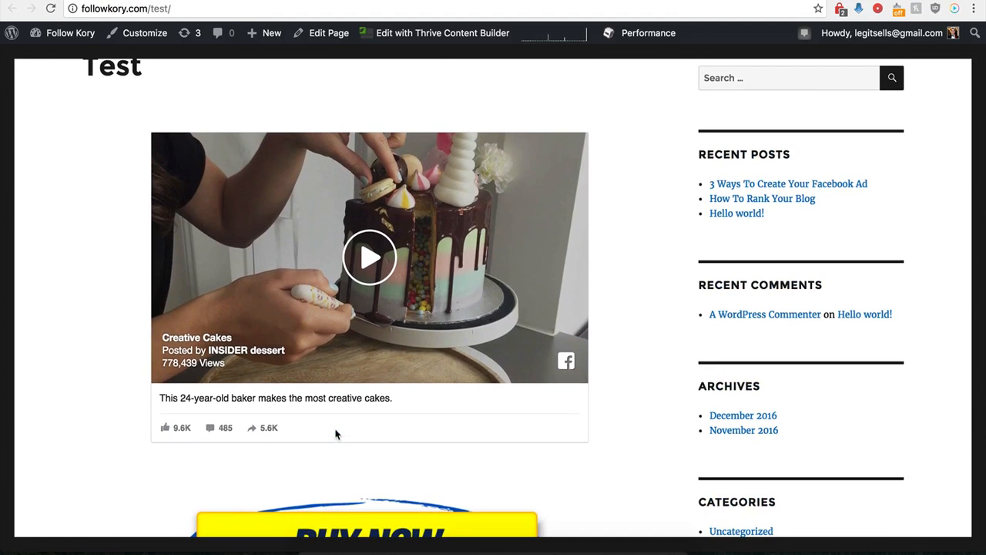
scroll(336, 434, "down", 1)
scroll(336, 434, "up", 3)
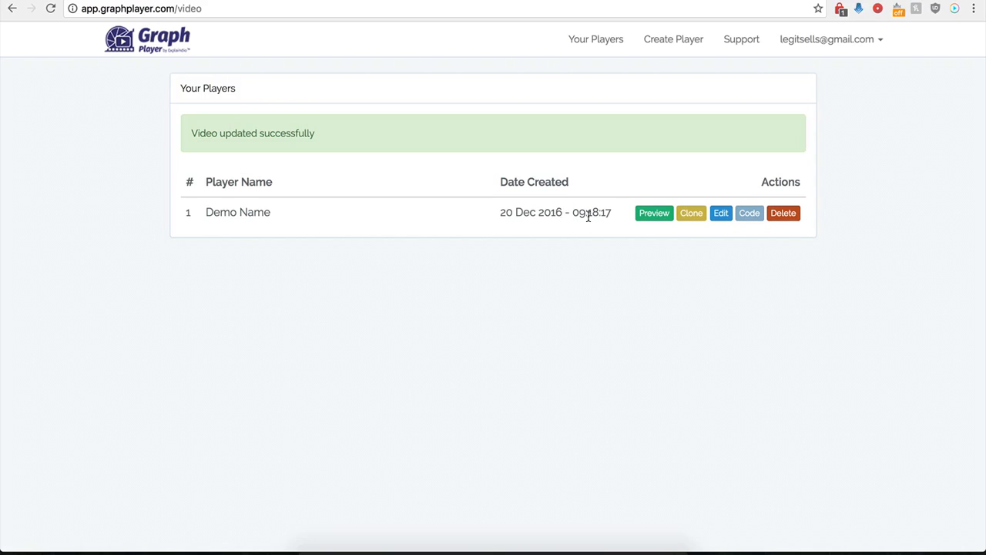
left_click(717, 216)
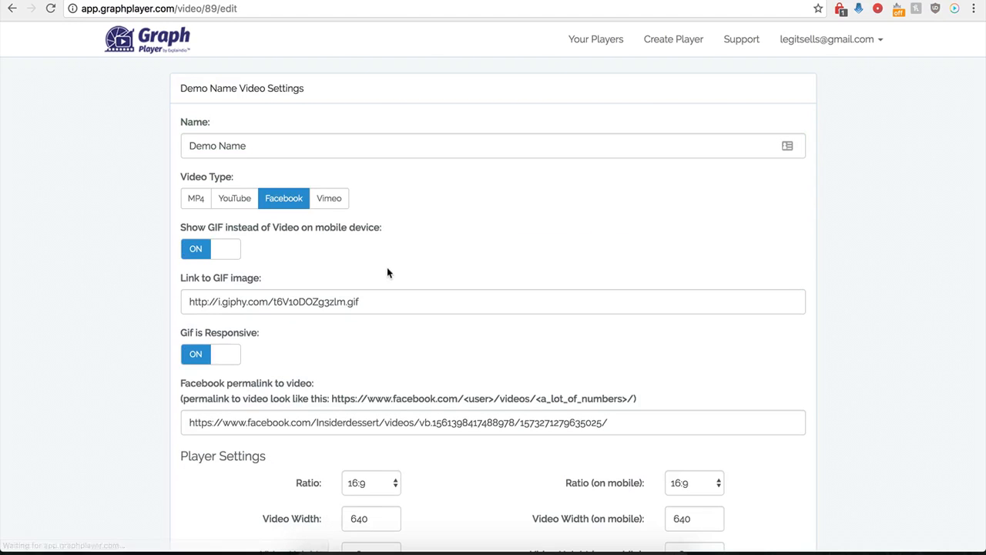
scroll(174, 414, "down", 10)
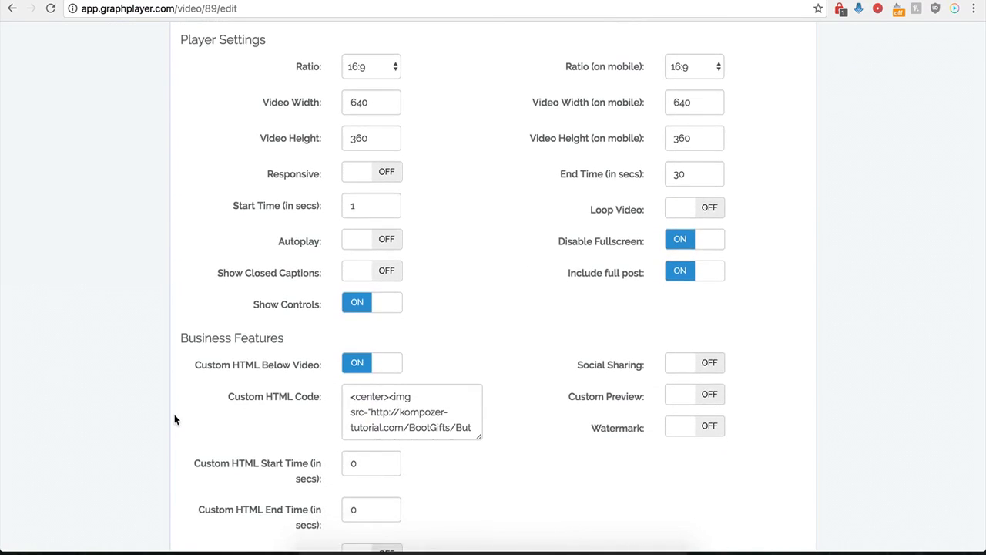
scroll(176, 407, "down", 2)
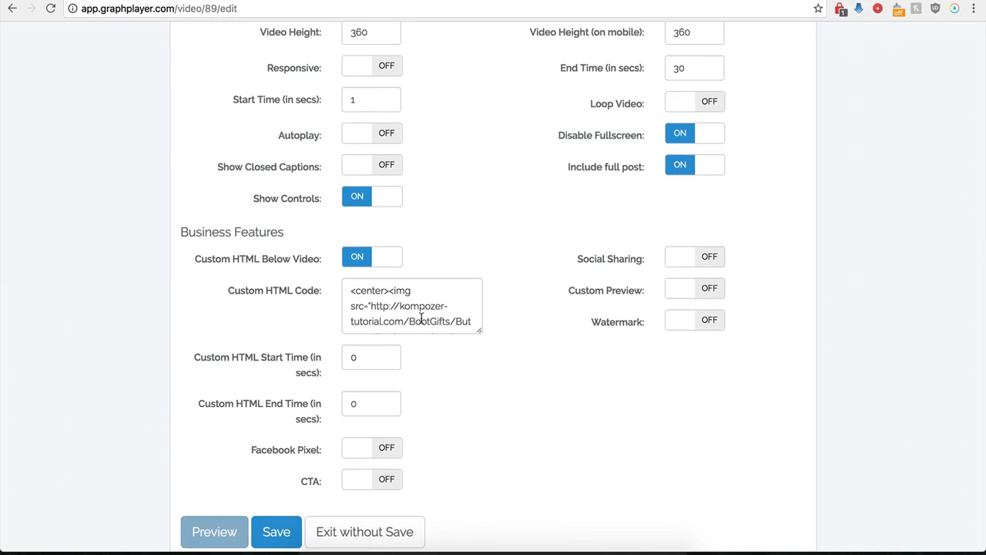
left_click(353, 257)
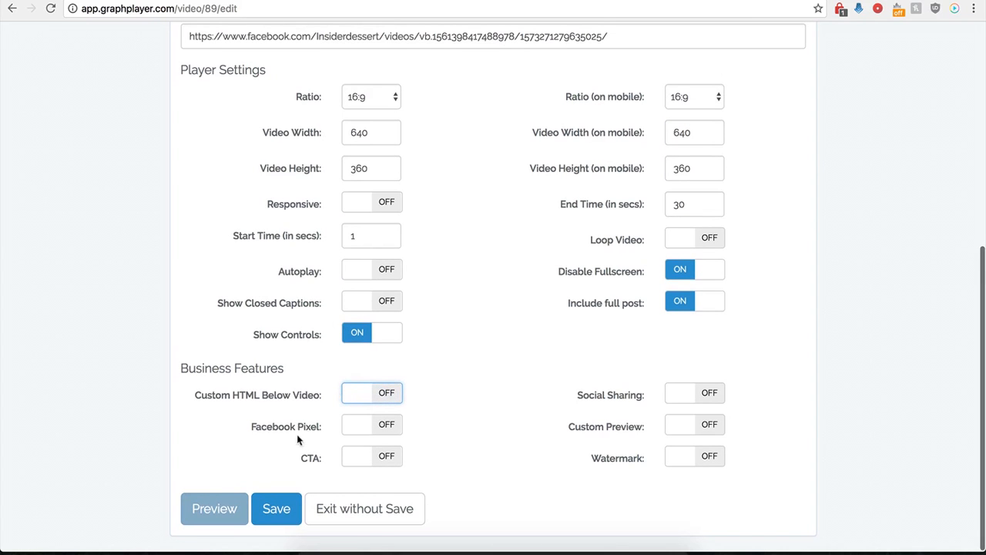
- Turn on Facebook Pixel to review its code and time options, and switch it back off
left_click(388, 430)
scroll(358, 437, "down", 2)
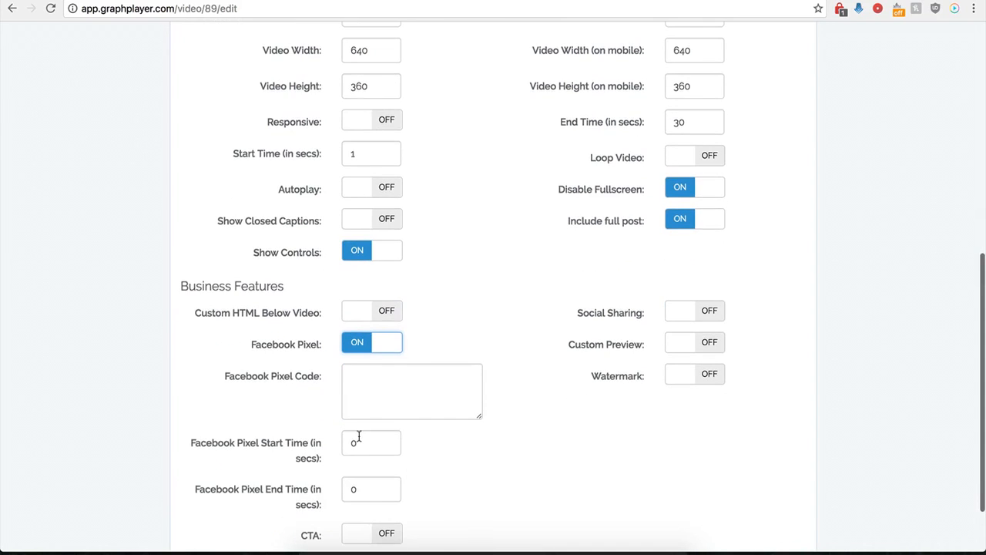
left_click(385, 357)
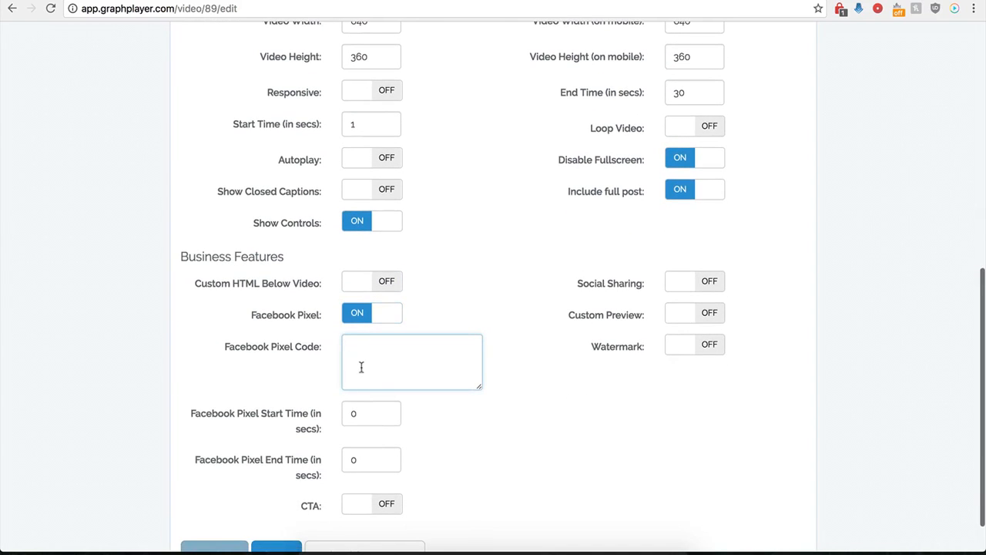
left_click(355, 315)
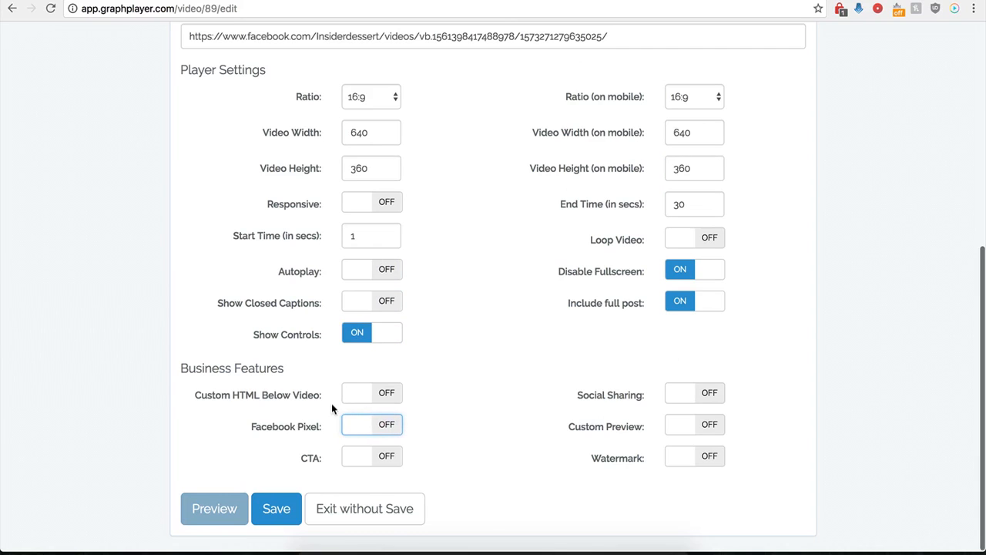
- Turn on the CTA and enter the Buy Now button's kompozer-tutorial.com address as its image URL
left_click(387, 458)
scroll(445, 485, "down", 5)
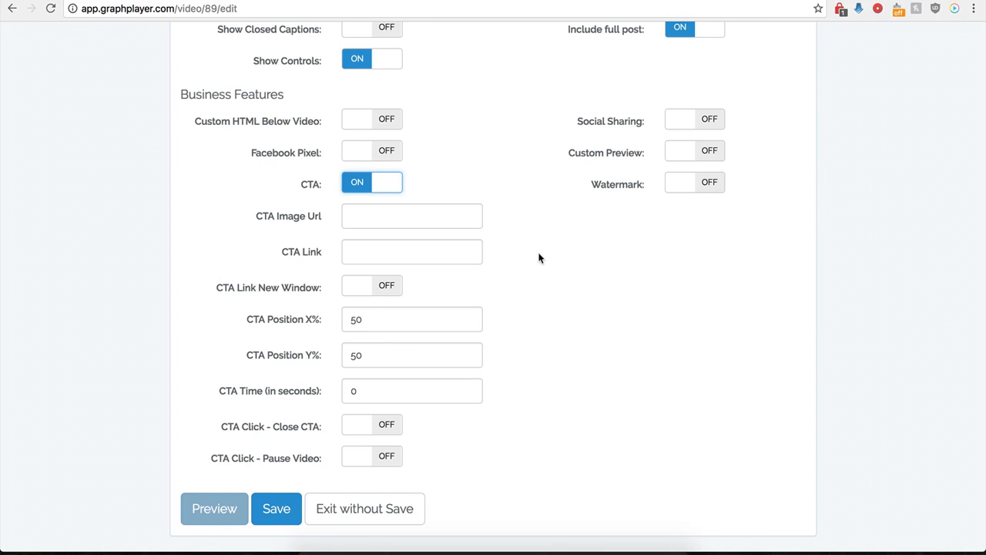
left_click(418, 216)
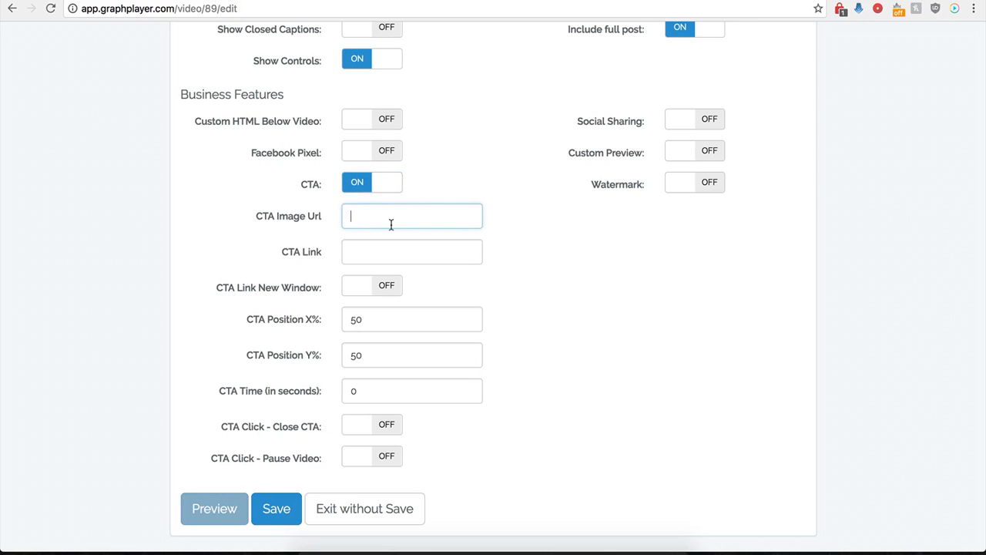
key("super+v")
left_click(360, 255)
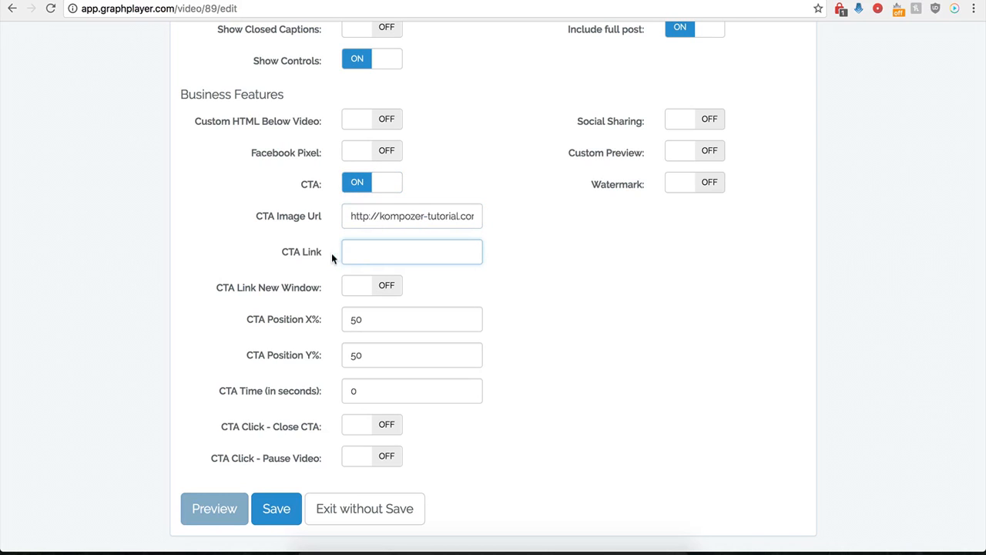
left_click(366, 253)
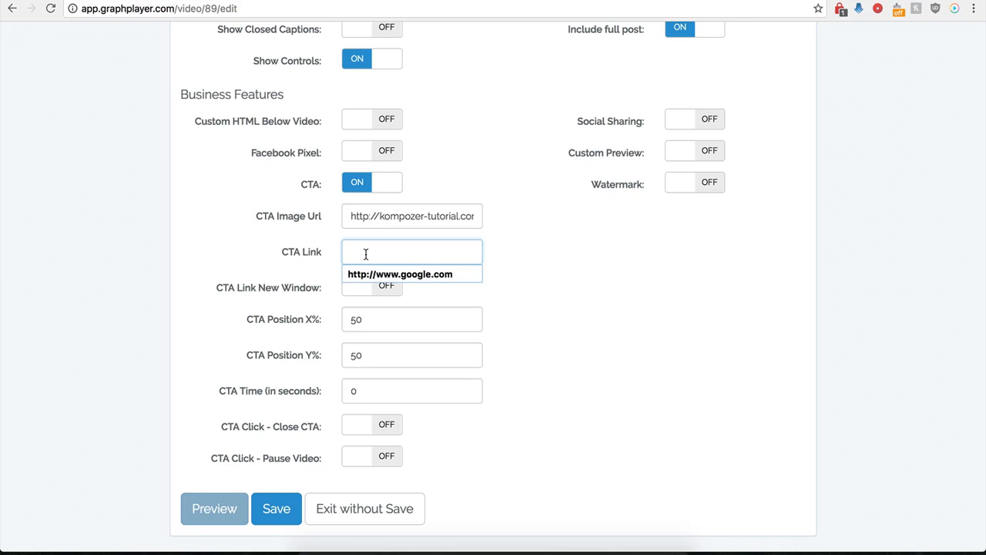
left_click(373, 275)
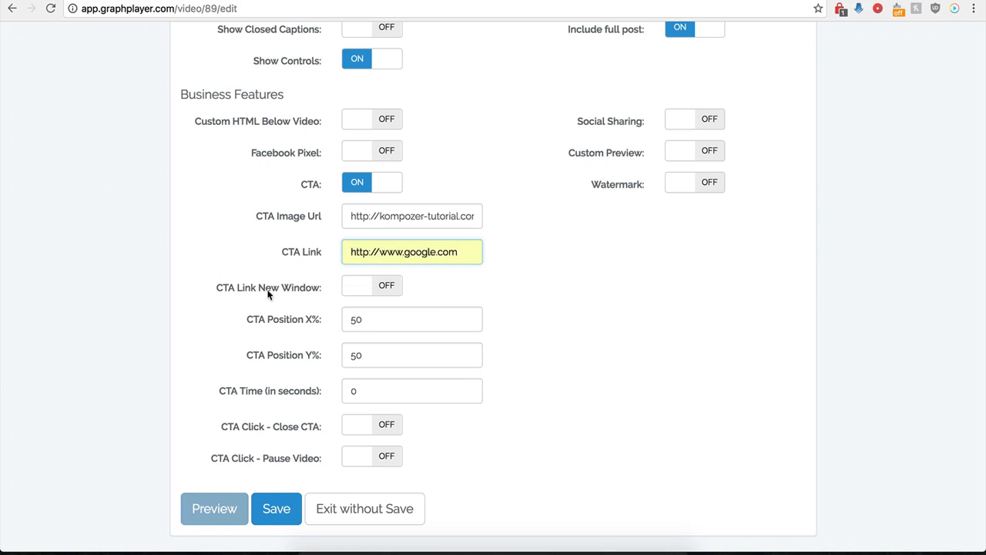
left_click(386, 286)
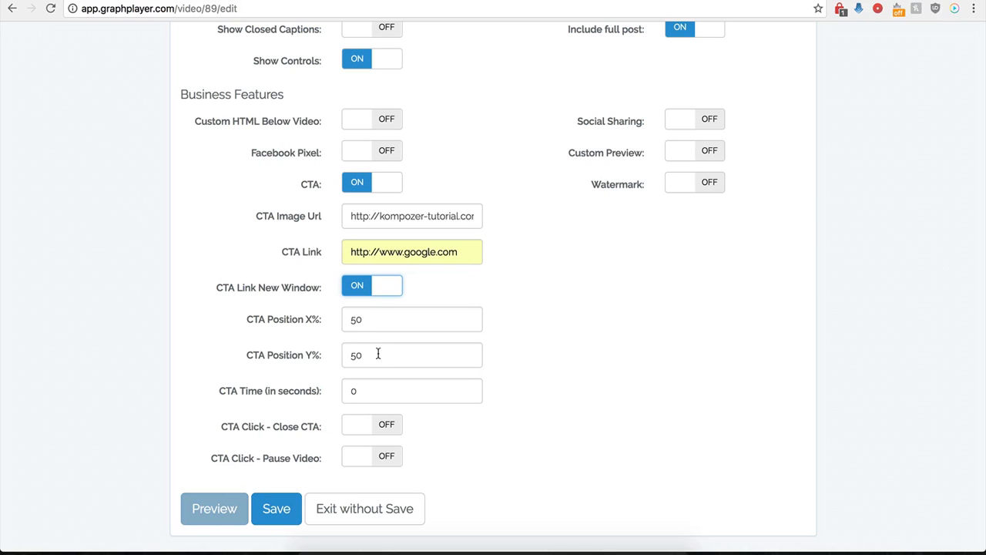
- Try a CTA time of 120 seconds and restore it to 0
left_click(358, 391)
left_click_drag(358, 391, 345, 393)
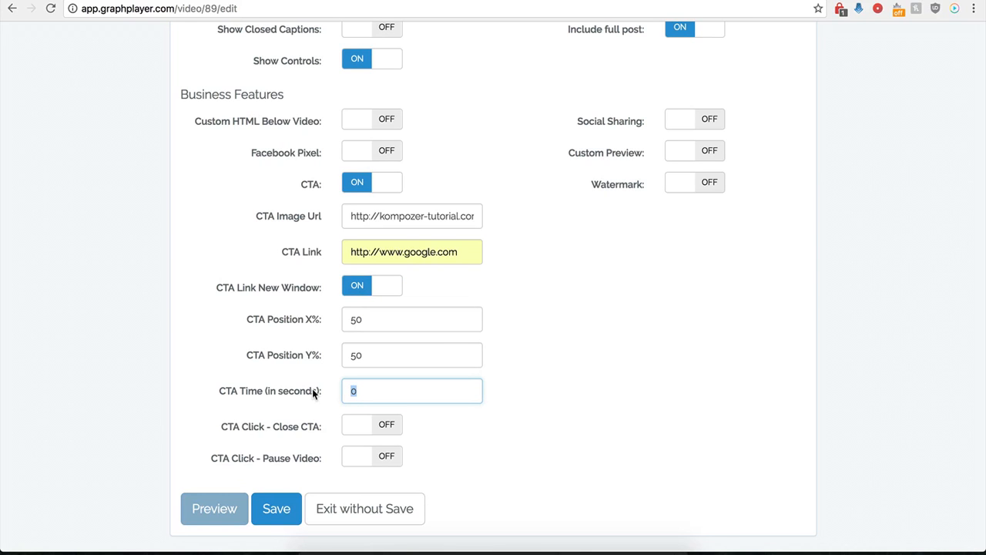
type("120")
key("BackSpace")
key("BackSpace")
key("BackSpace")
type("0")
left_click(411, 454)
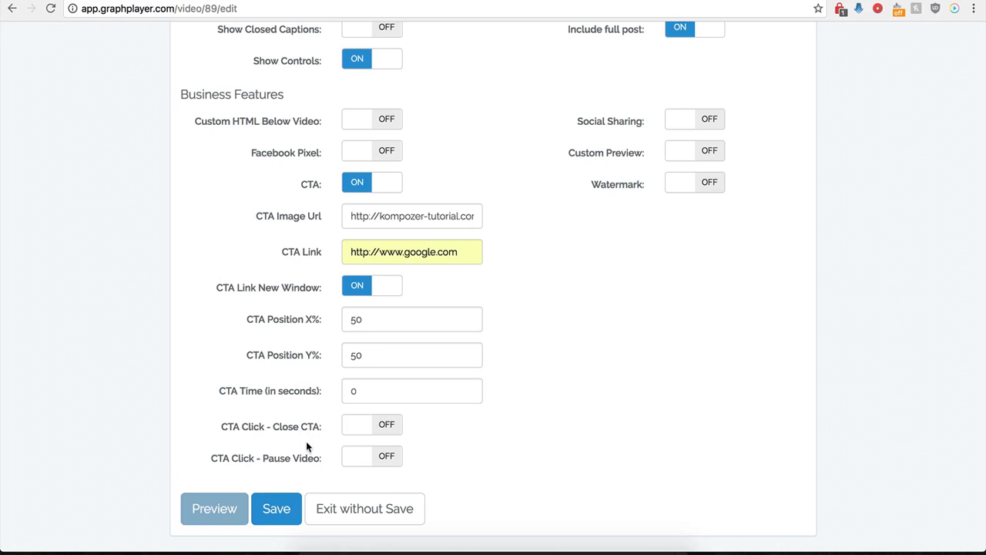
- Enable closing the CTA when it is clicked and save the player
left_click(386, 428)
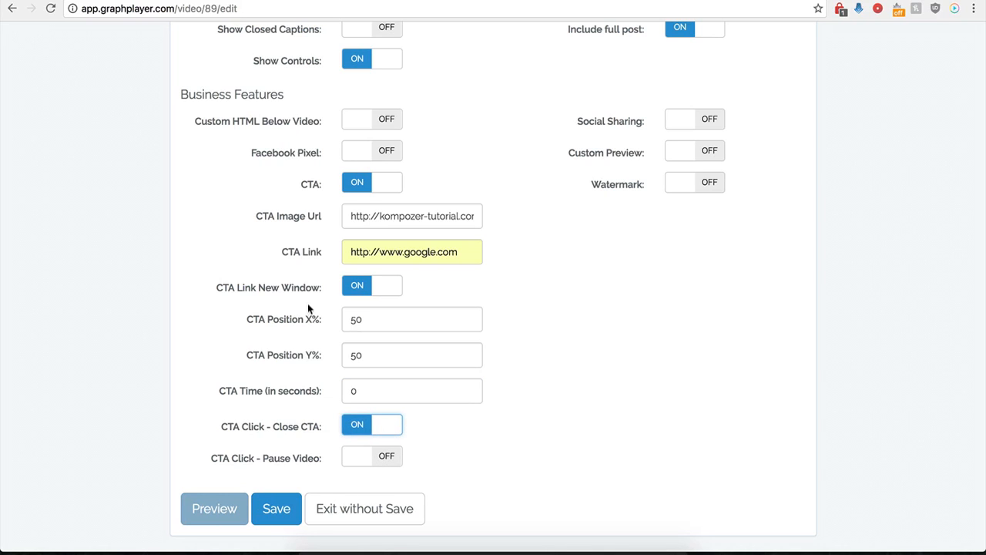
left_click(262, 524)
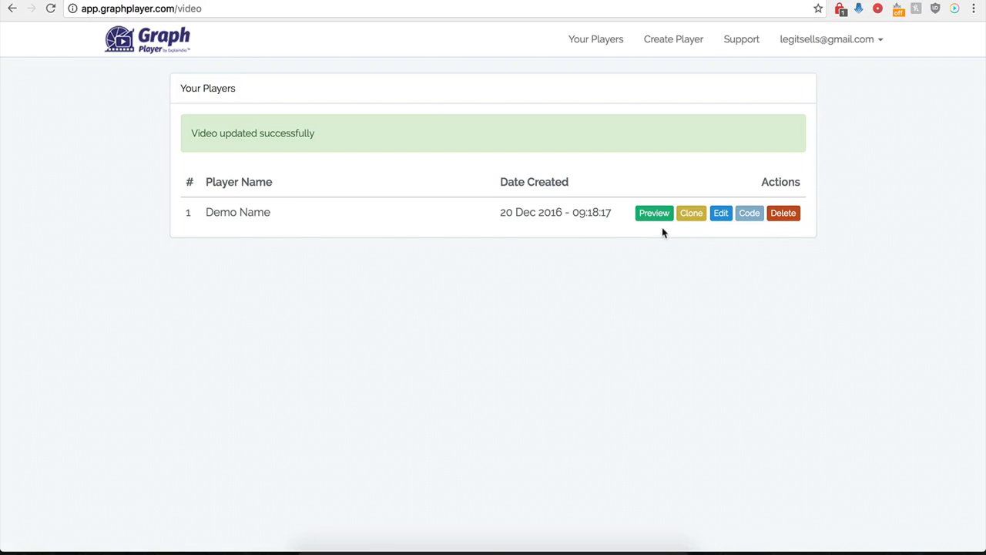
- Reopen the Demo Name player, set the CTA's horizontal position to 0% and save the player
left_click(719, 215)
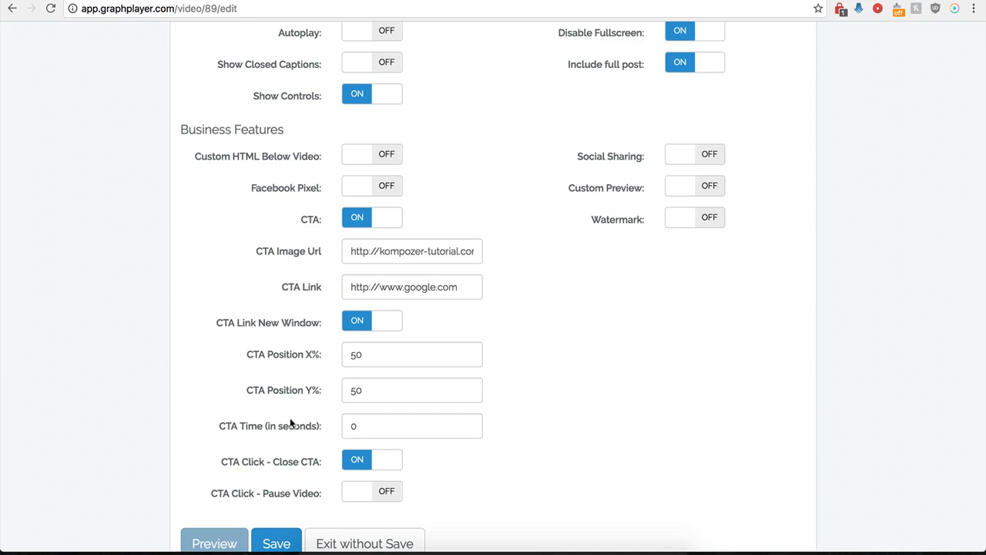
scroll(314, 397, "down", 1)
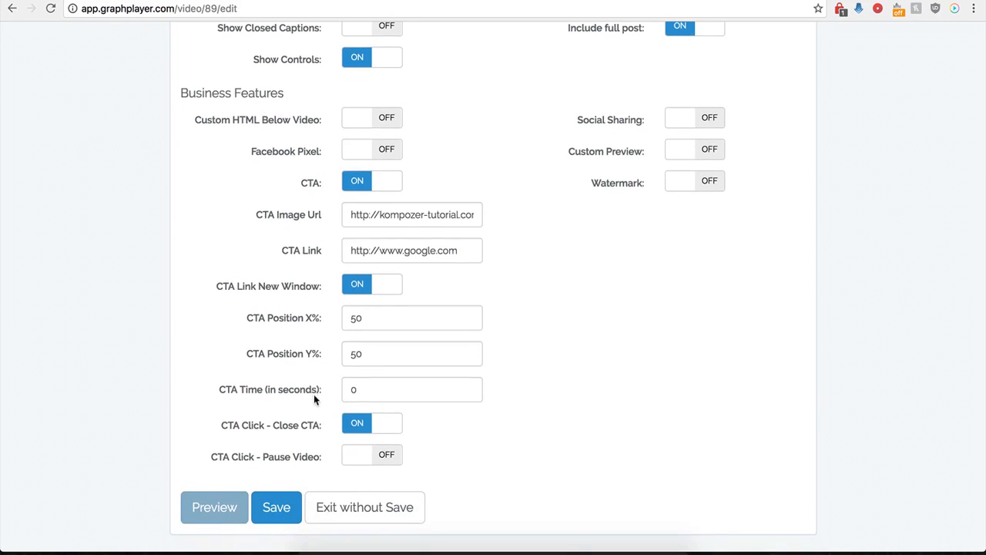
left_click(372, 325)
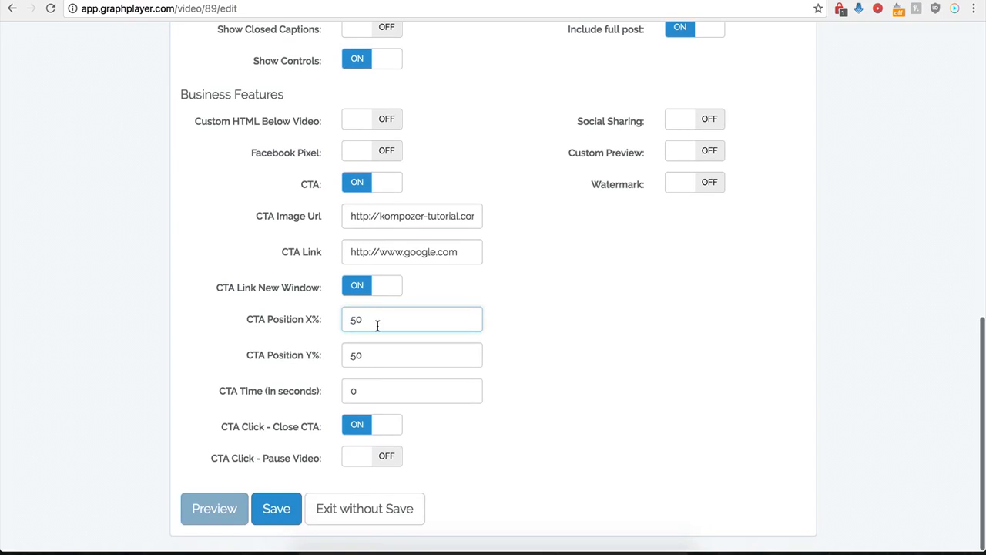
key("BackSpace")
key("BackSpace")
type("0")
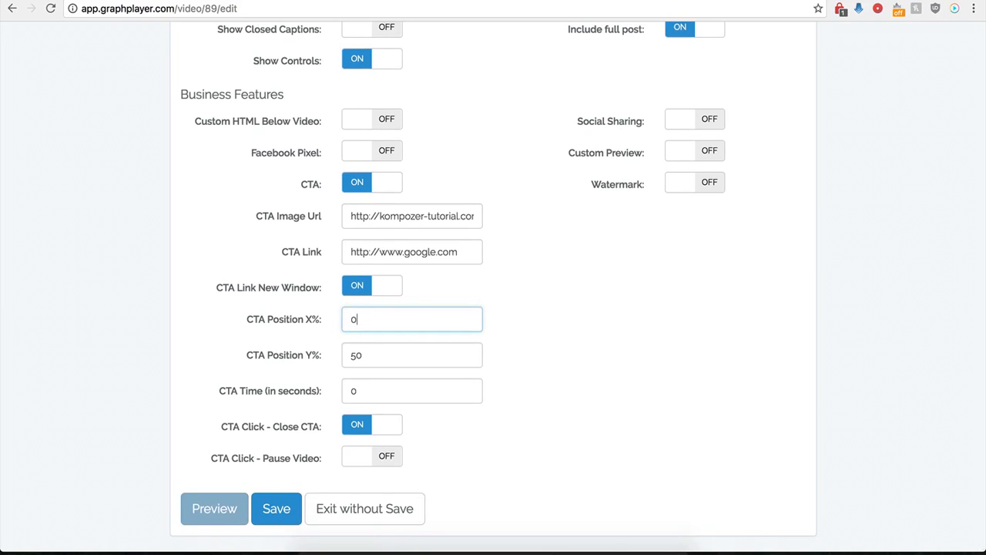
left_click(275, 512)
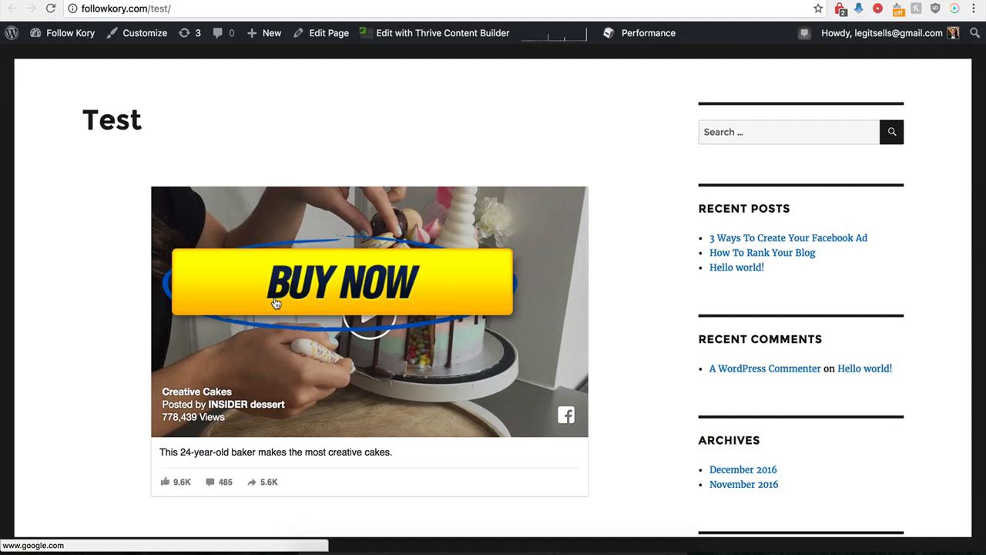
- Test the Buy Now CTA link over the video on the Test page and close the Google page it opens
left_click(351, 285)
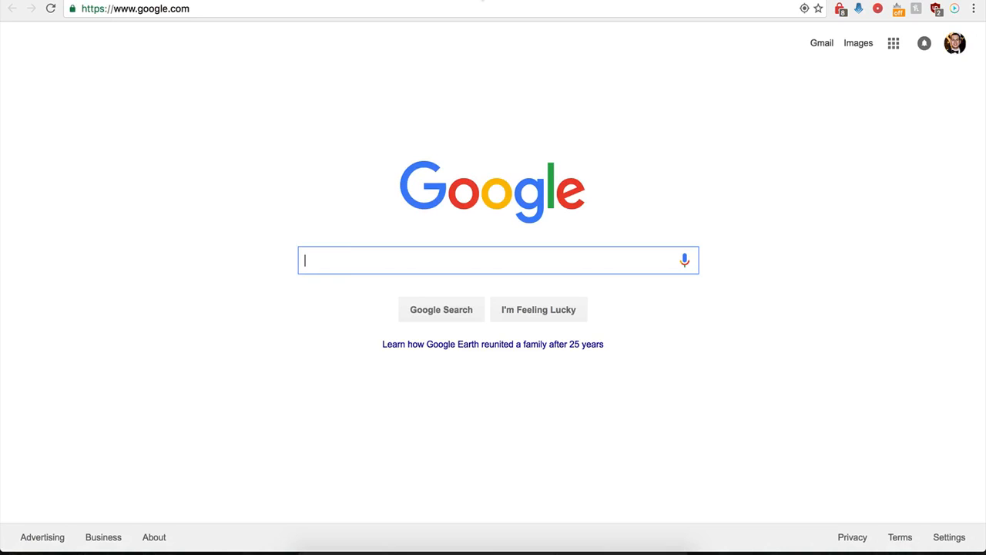
key("super+w")
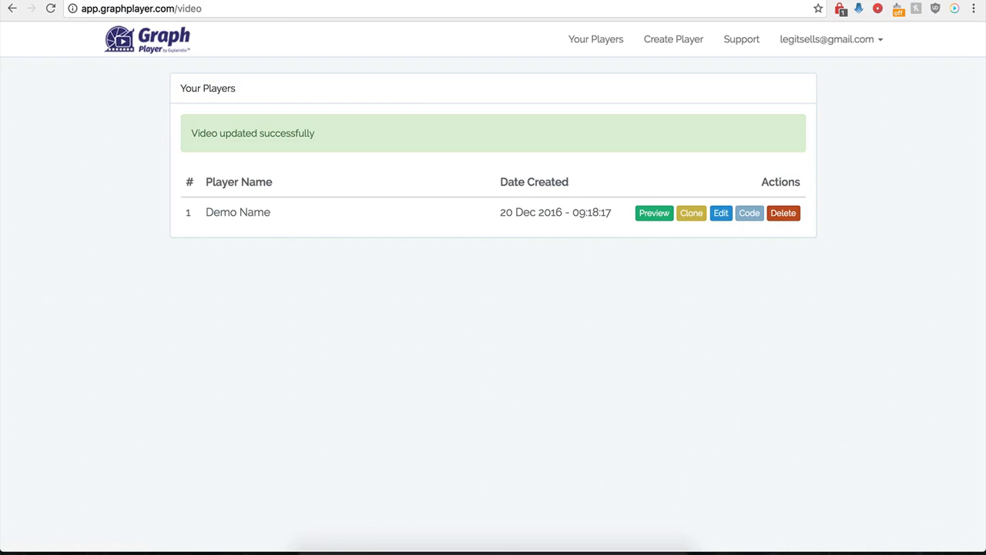
- Reopen the Demo Name player for editing and turn off the CTA
left_click(720, 214)
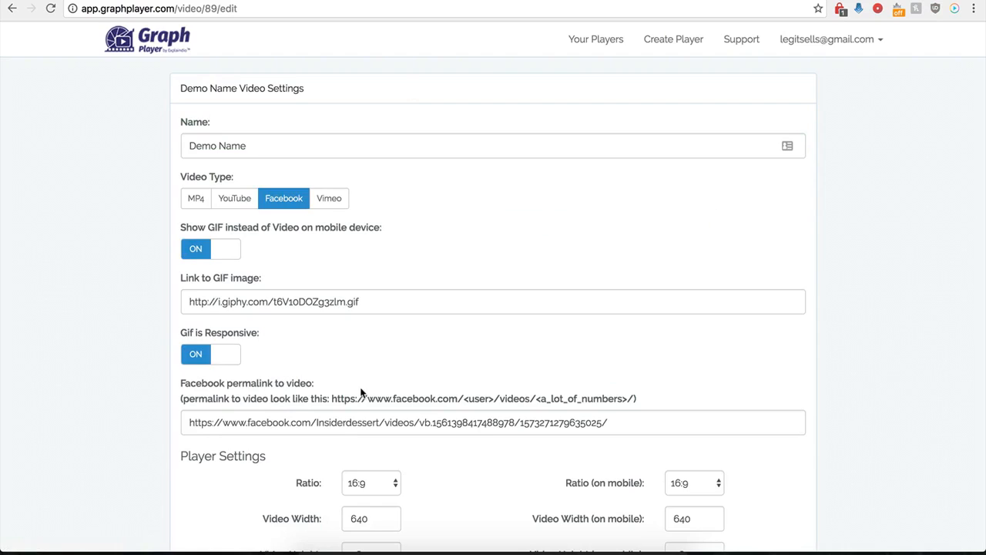
scroll(362, 359, "down", 9)
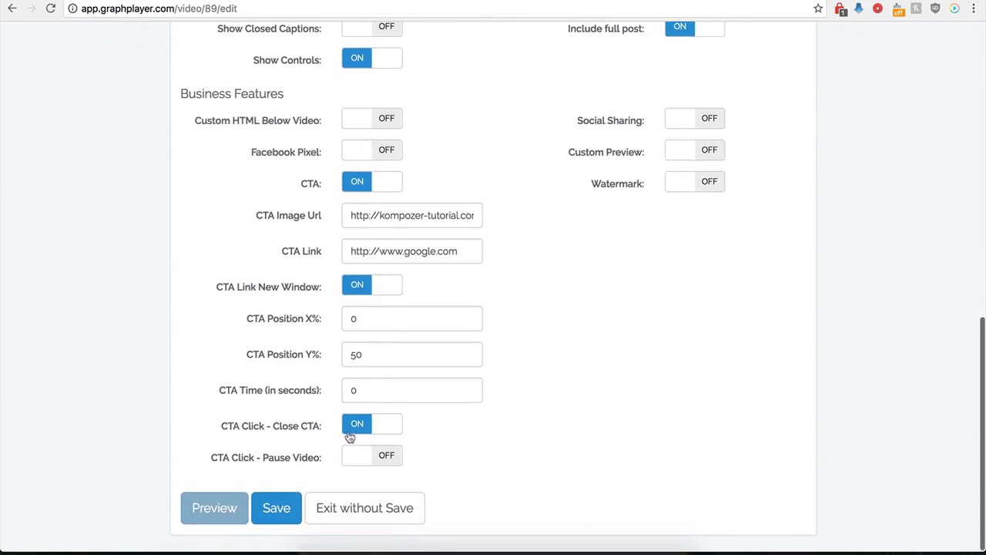
left_click(358, 183)
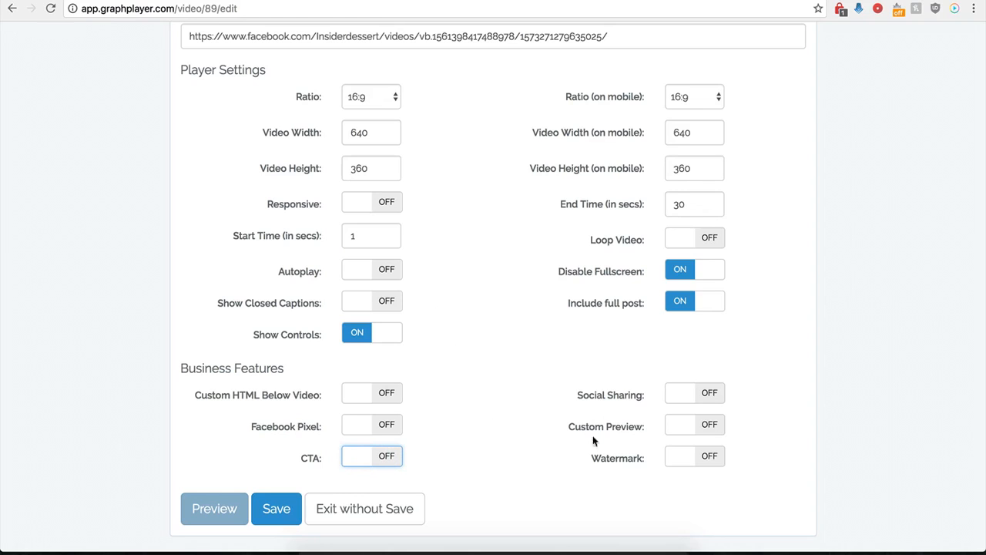
left_click(693, 394)
scroll(547, 430, "down", 1)
scroll(546, 428, "down", 3)
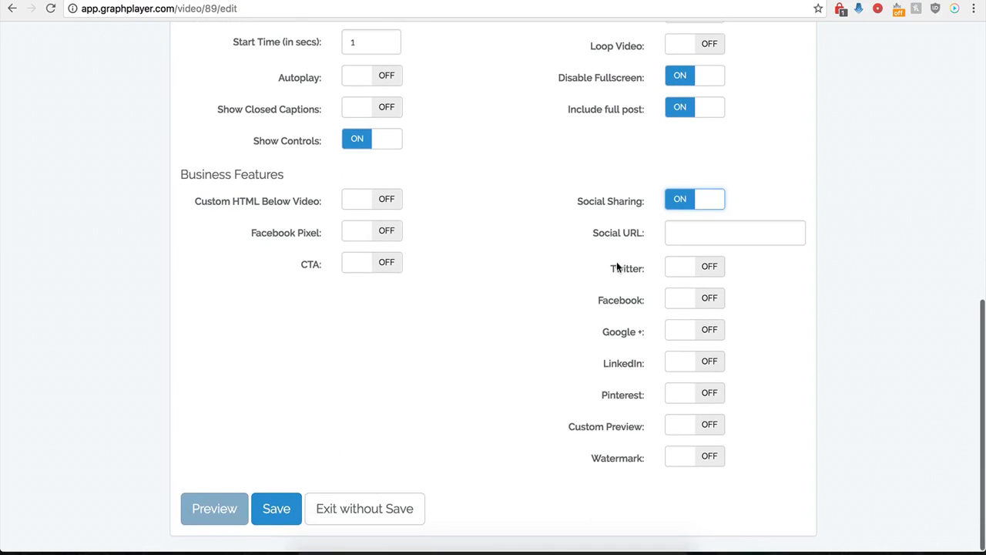
left_click(678, 232)
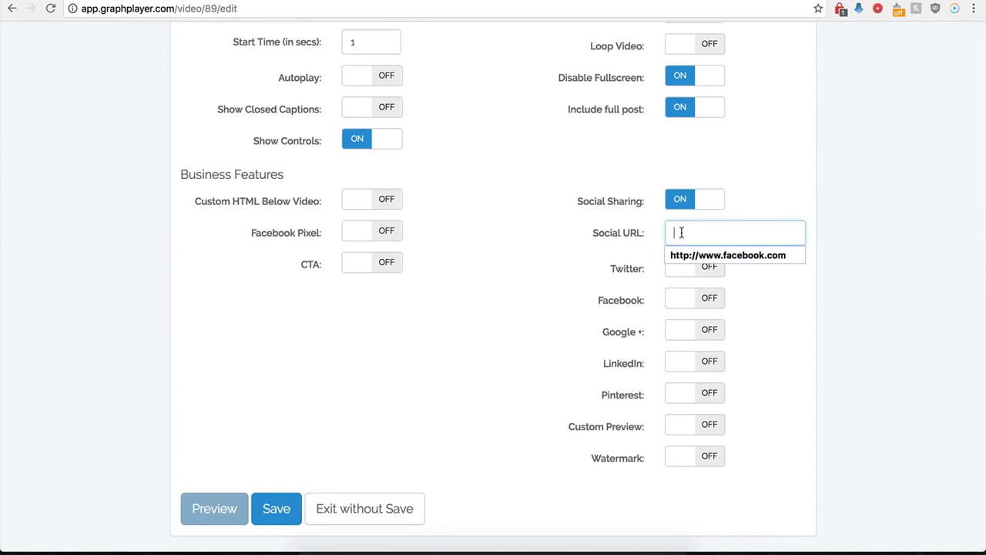
left_click(686, 255)
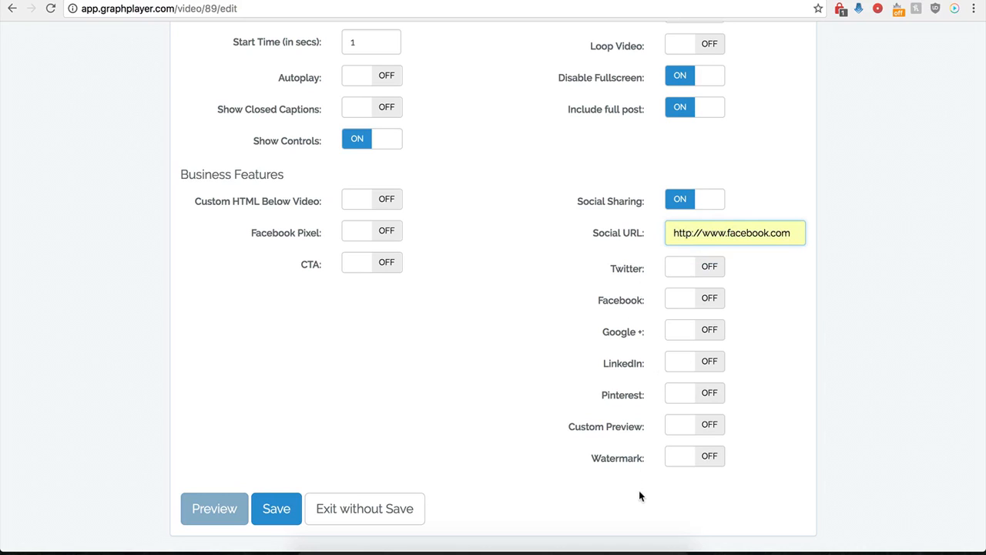
- Enable Twitter sharing with the handle testing and the text twitter
left_click(704, 266)
left_click(689, 325)
left_click(691, 340)
left_click(691, 355)
scroll(606, 354, "down", 1)
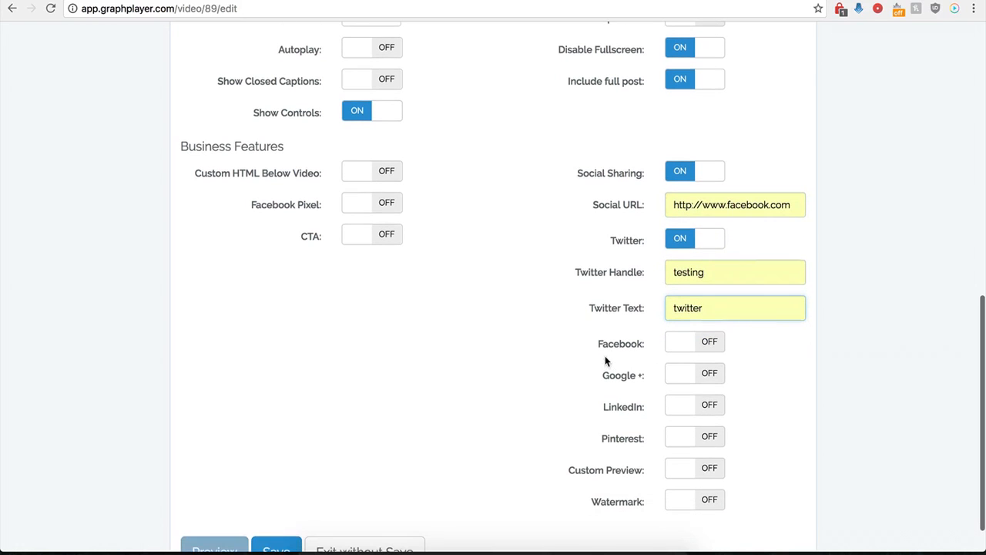
- Enable social sharing on Facebook, Google + and LinkedIn
left_click(710, 350)
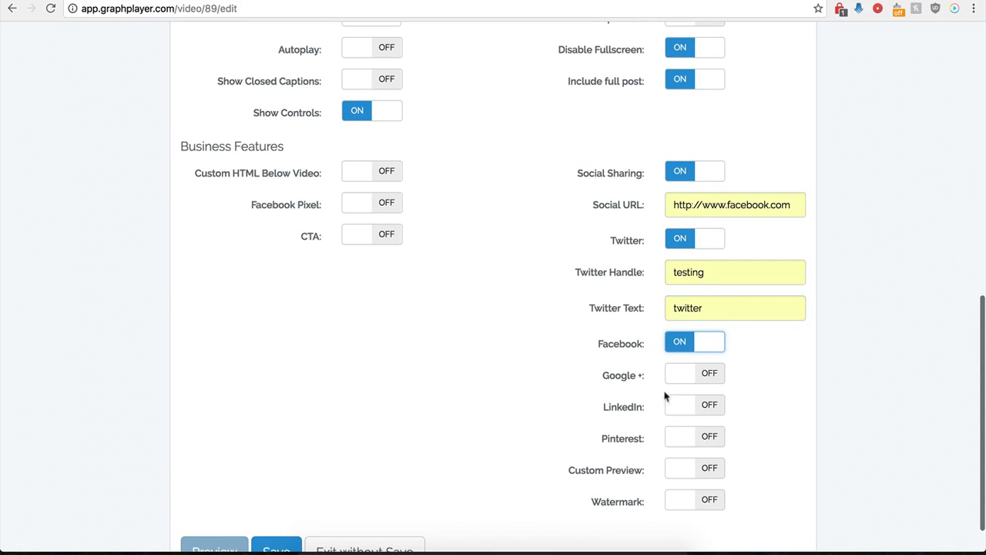
left_click(697, 375)
left_click(706, 407)
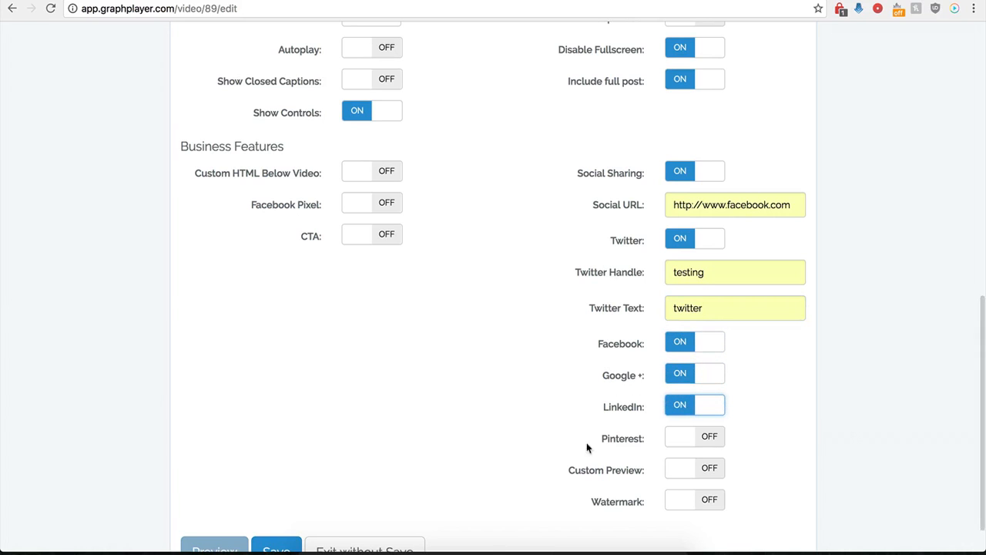
- Save the player and reload the WordPress Test page to view the social sharing buttons below the video
scroll(667, 389, "down", 2)
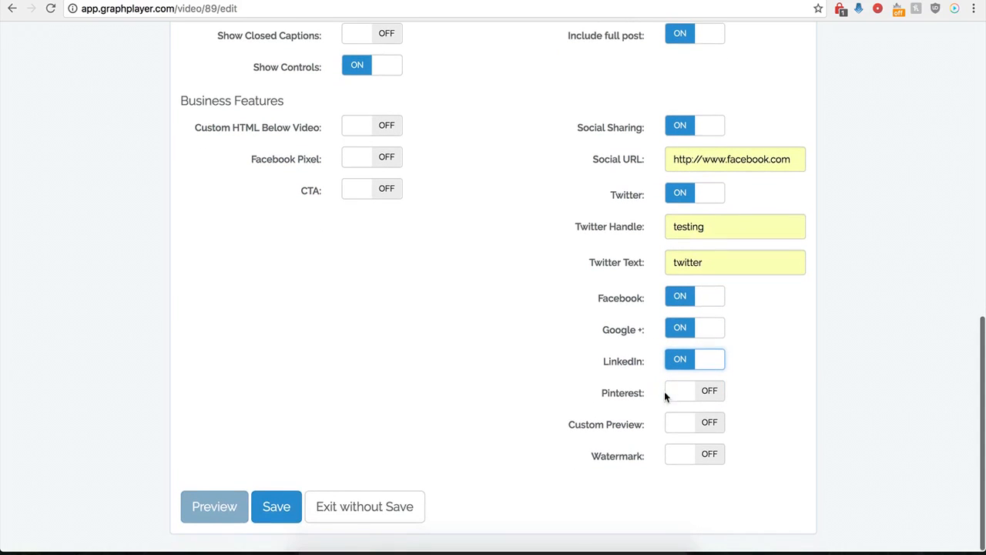
left_click(279, 513)
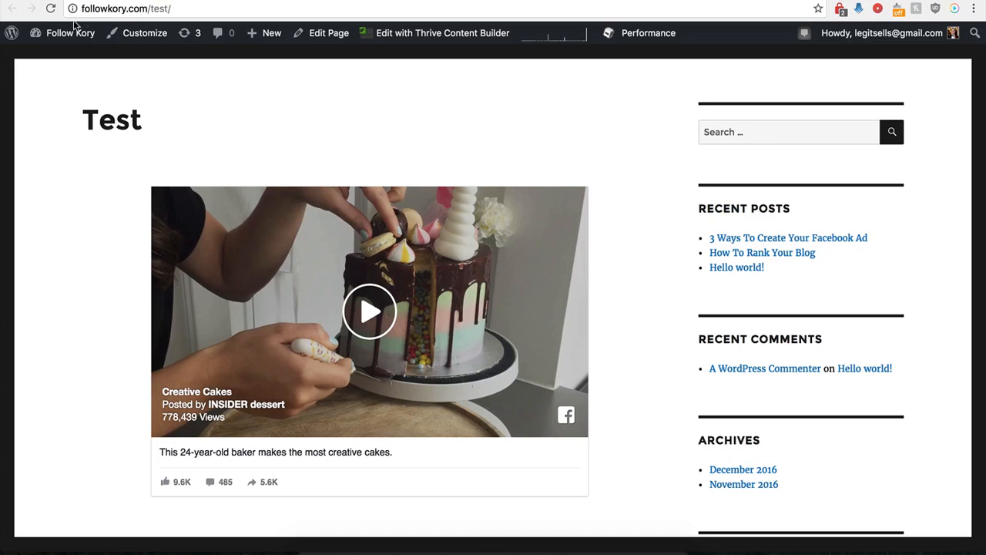
left_click(50, 8)
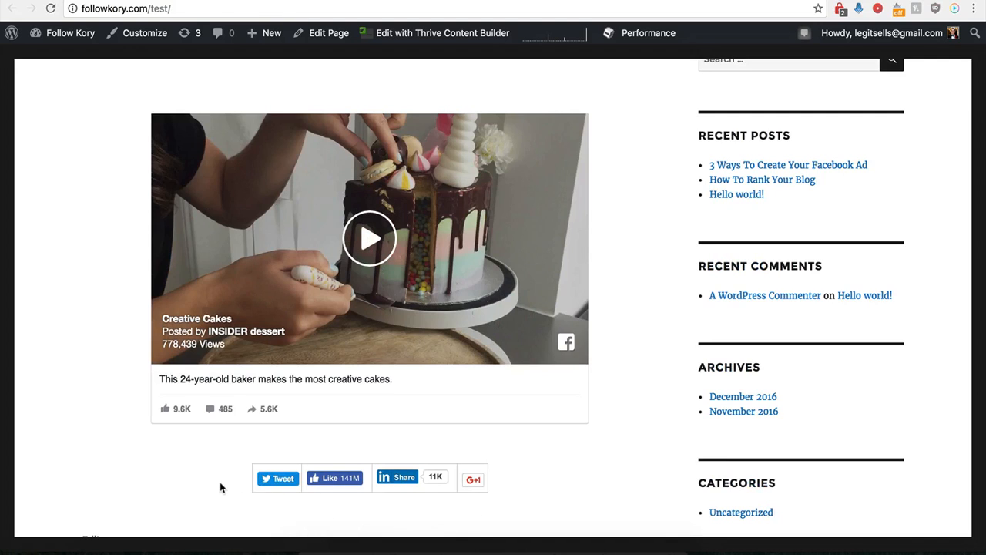
- Return to GraphPlayer, reopen the Demo Name player for editing and turn off Social Sharing
left_click(202, 1)
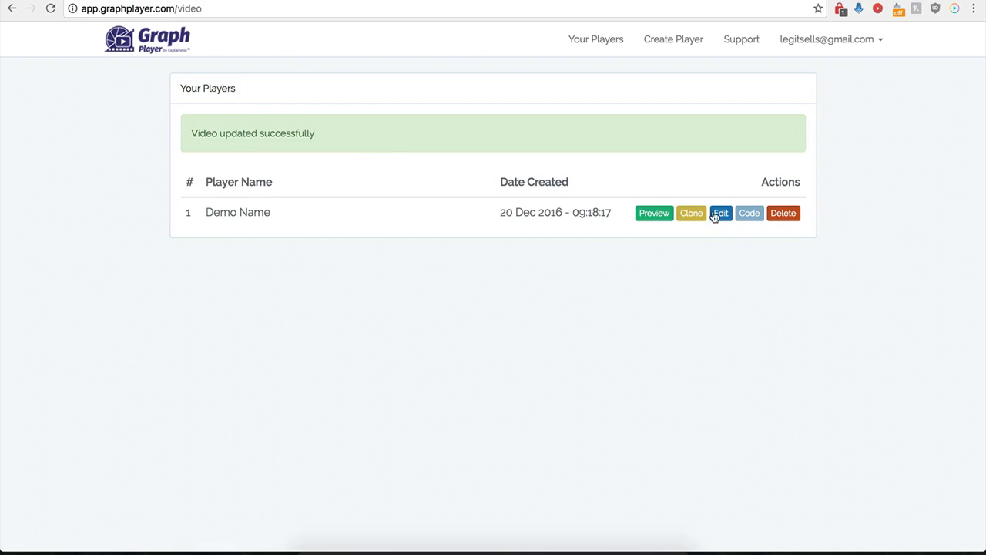
left_click(721, 218)
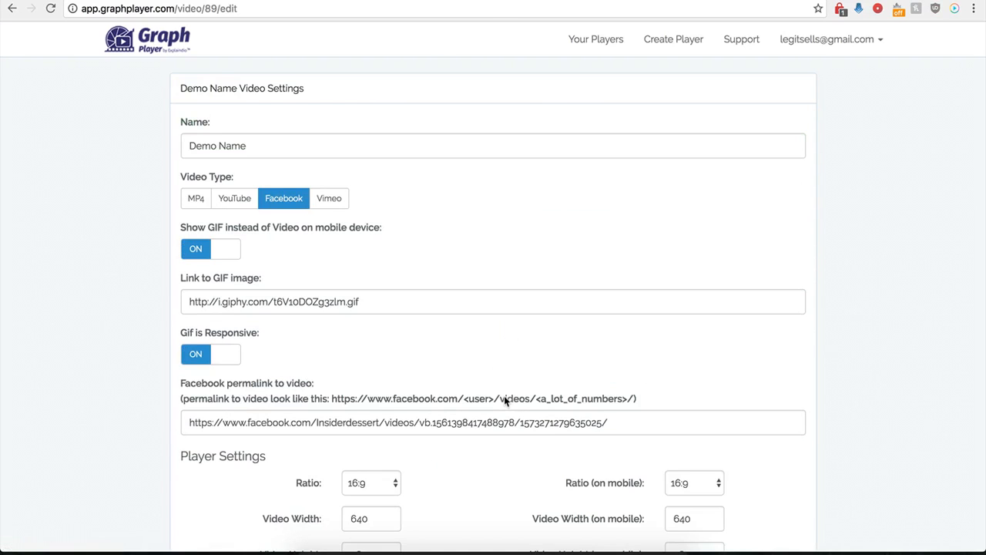
scroll(555, 441, "down", 10)
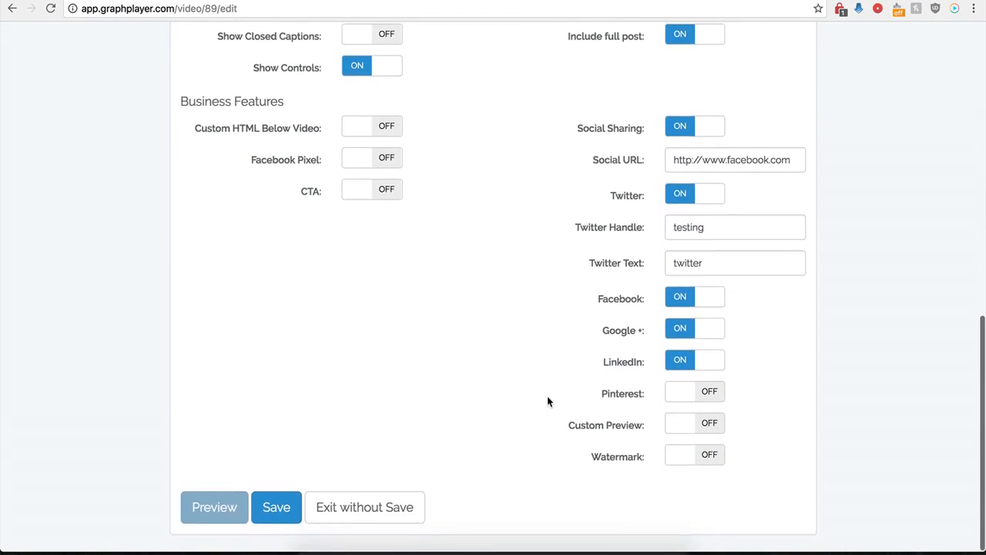
left_click(677, 131)
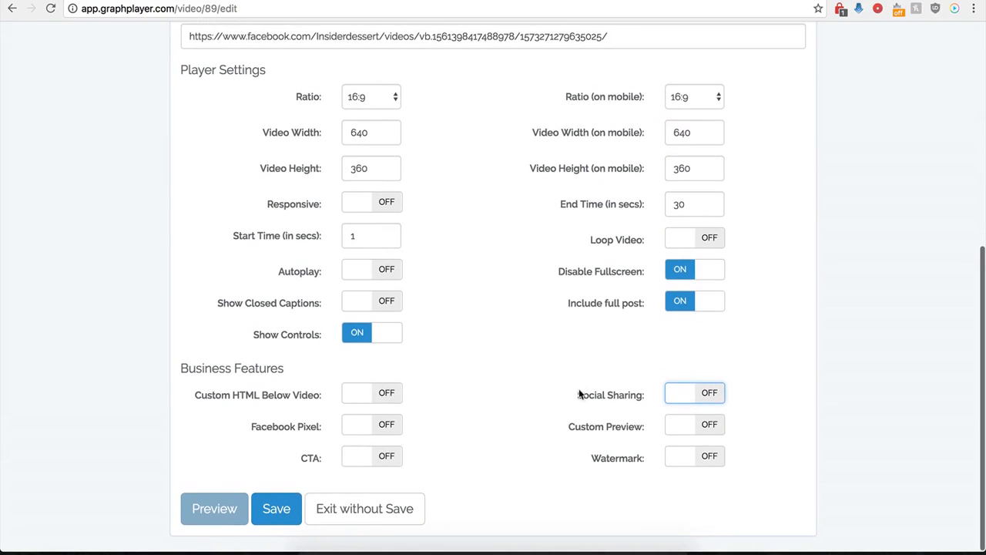
- Turn on Custom Preview and paste an hdwpro.com image address as the Preview Image URL
left_click(709, 425)
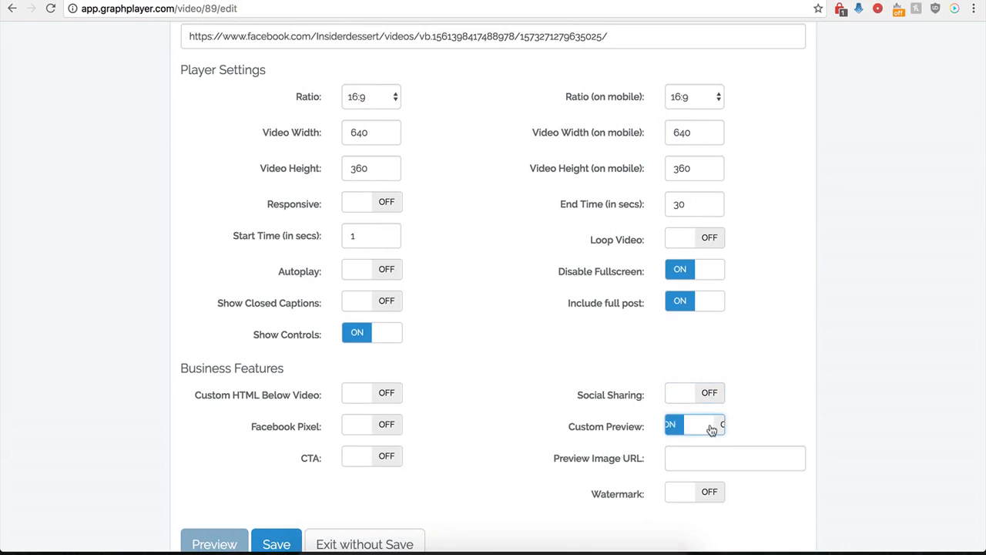
left_click(684, 461)
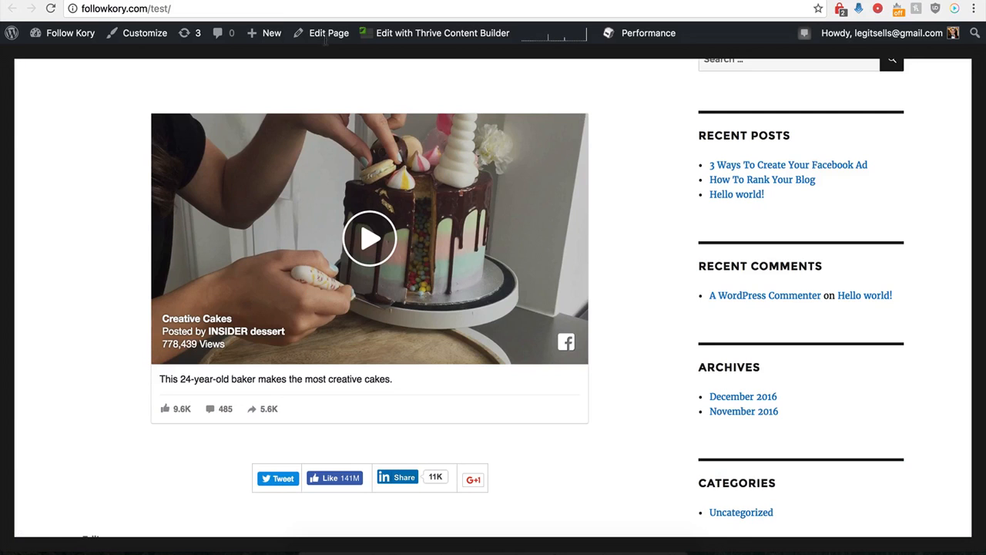
scroll(187, 286, "up", 1)
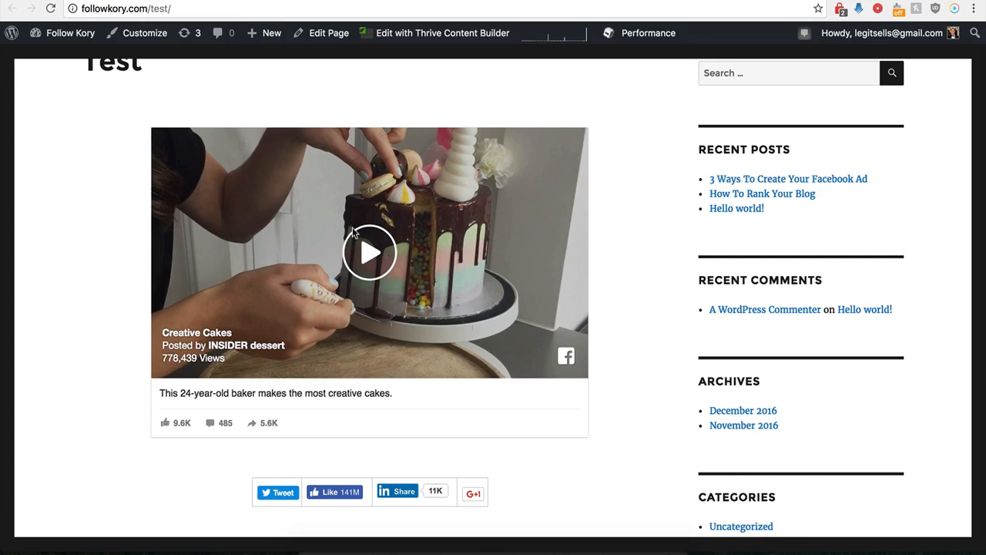
scroll(292, 215, "up", 1)
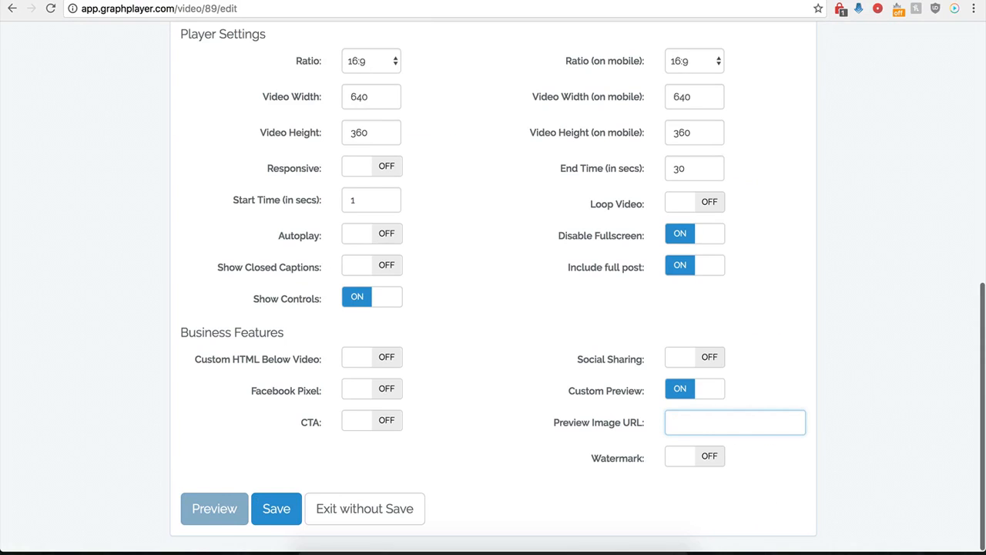
left_click(686, 421)
key("ctrl+v")
left_click(584, 419)
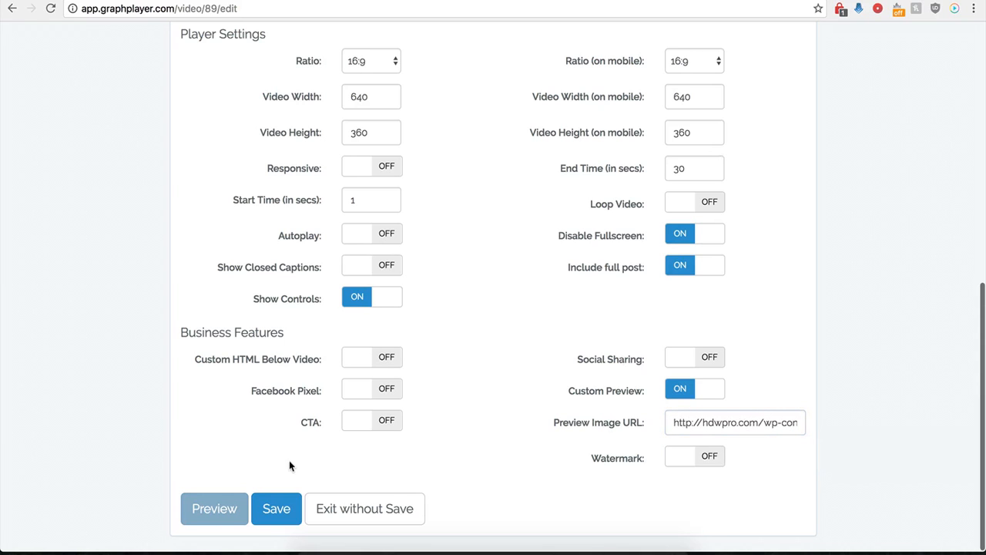
- Save the player, reload the WordPress Test page and start the video from its custom preview image
left_click(274, 510)
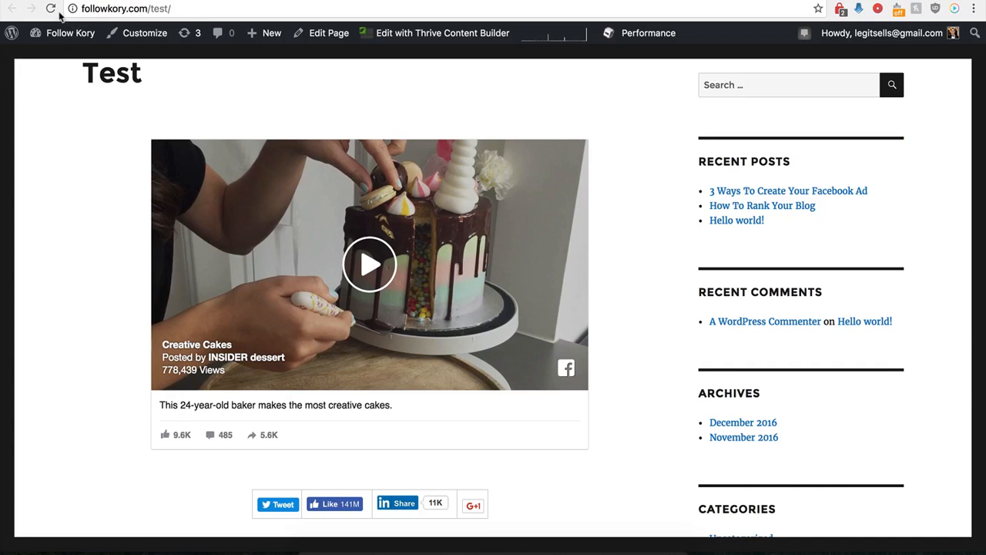
left_click(51, 9)
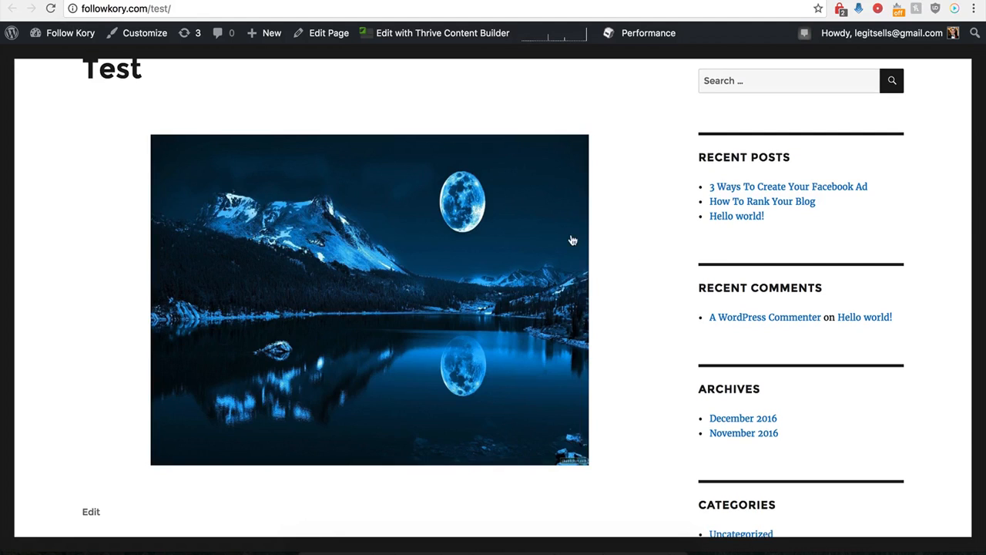
left_click(383, 276)
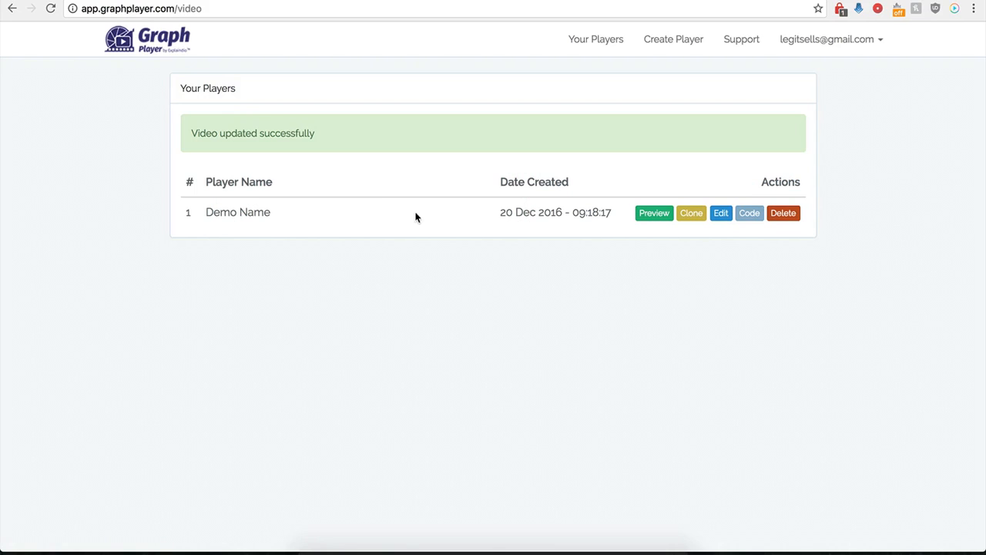
- Reopen the Demo Name player for editing in GraphPlayer and turn off Custom Preview
left_click(722, 214)
scroll(586, 347, "down", 10)
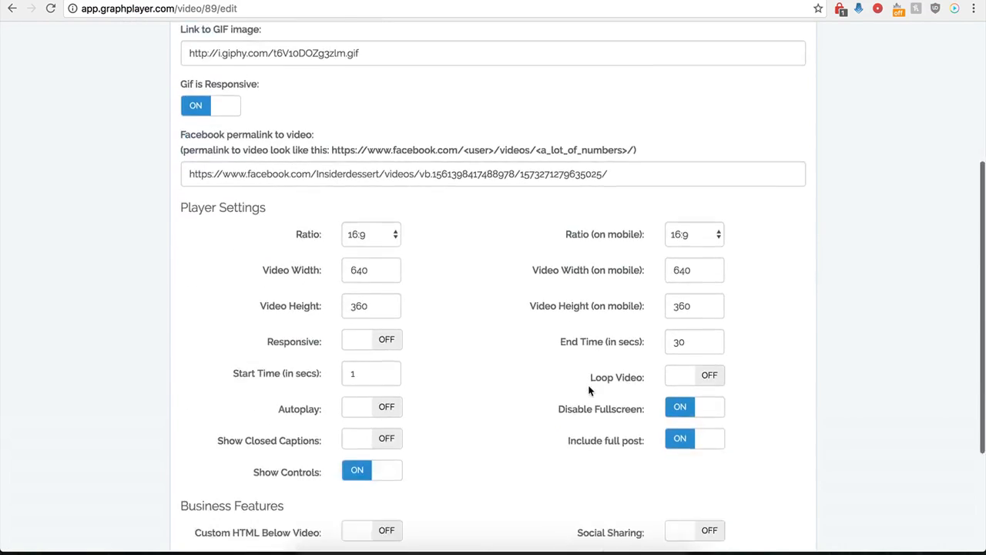
left_click(675, 390)
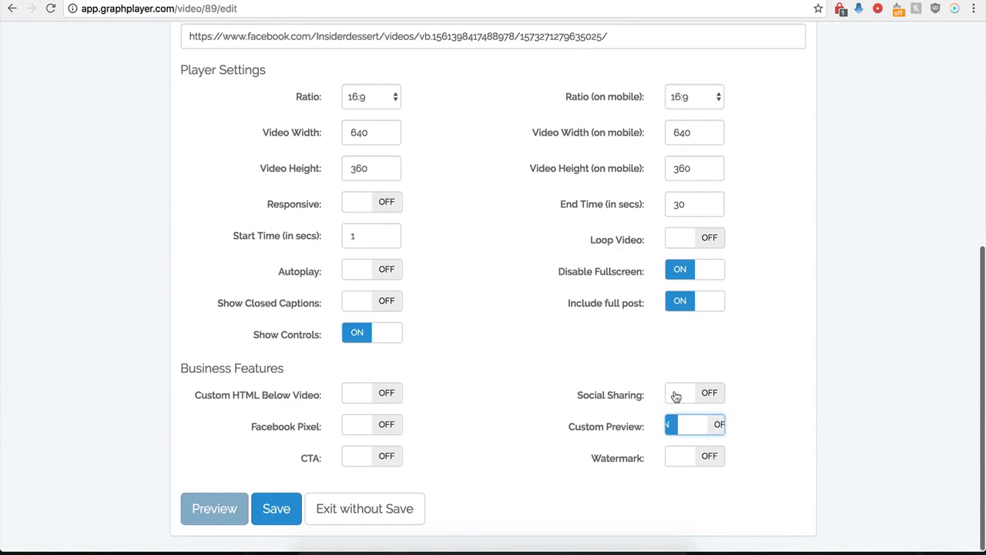
- Turn on Watermark and review its image URL, link and position settings and the On Watermark Click options
left_click(712, 457)
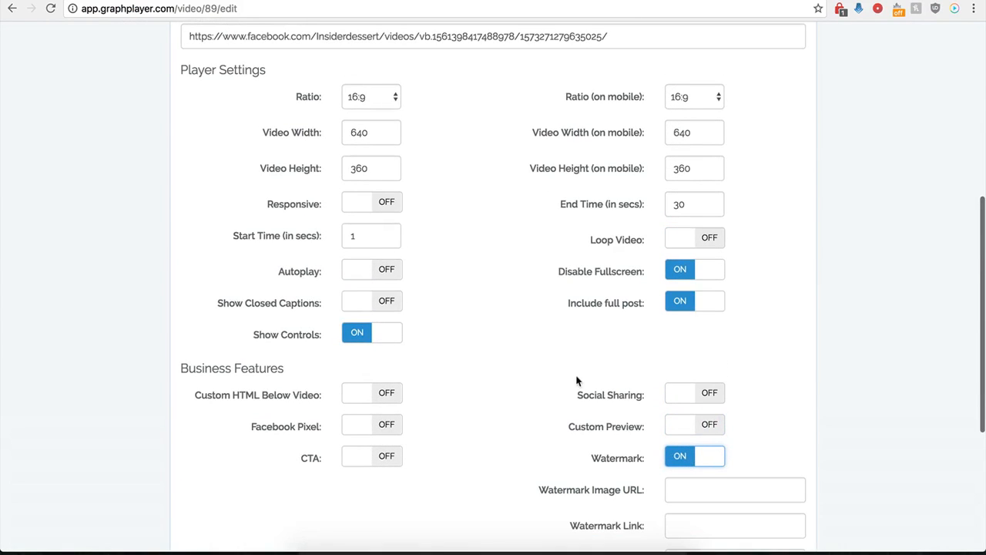
scroll(583, 483, "down", 1)
scroll(622, 482, "down", 3)
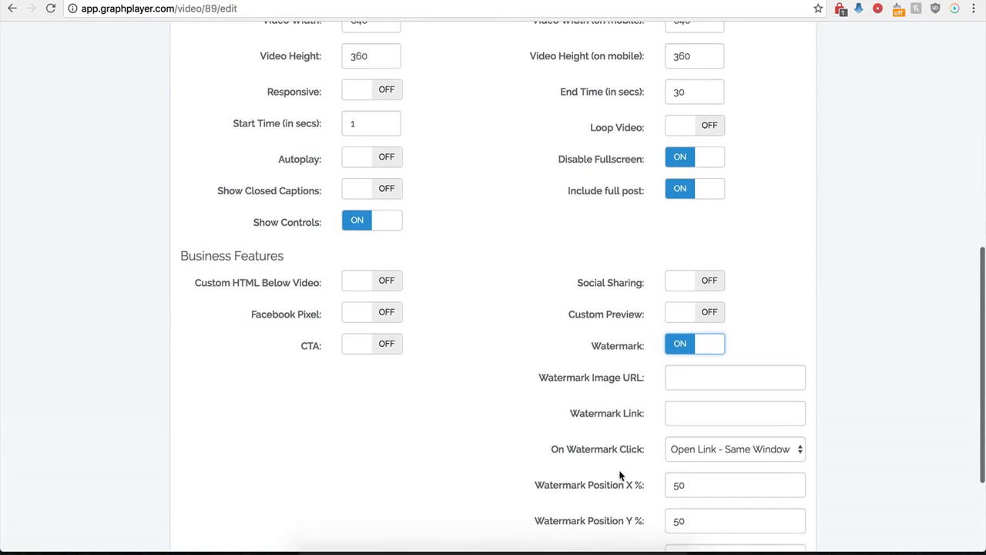
left_click(684, 379)
scroll(598, 397, "down", 3)
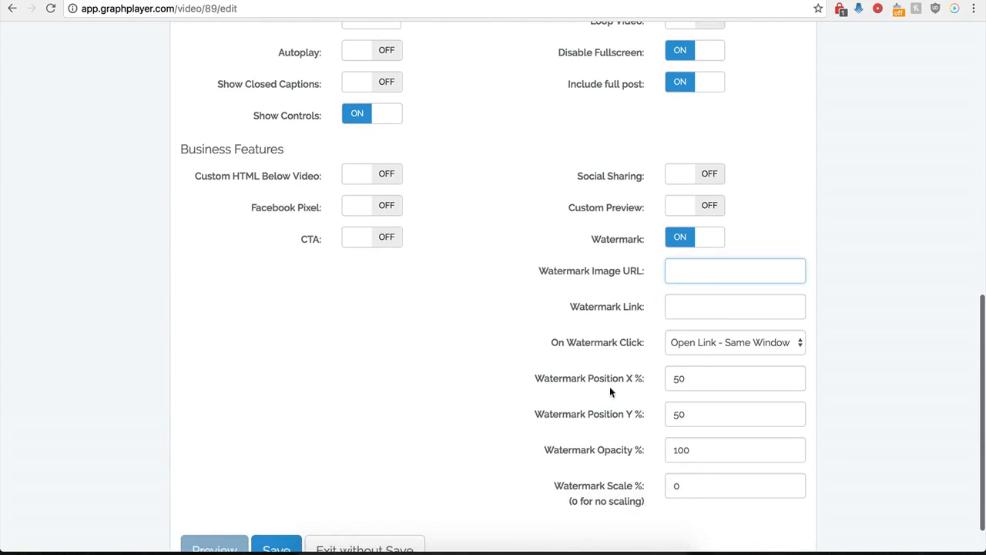
left_click(678, 305)
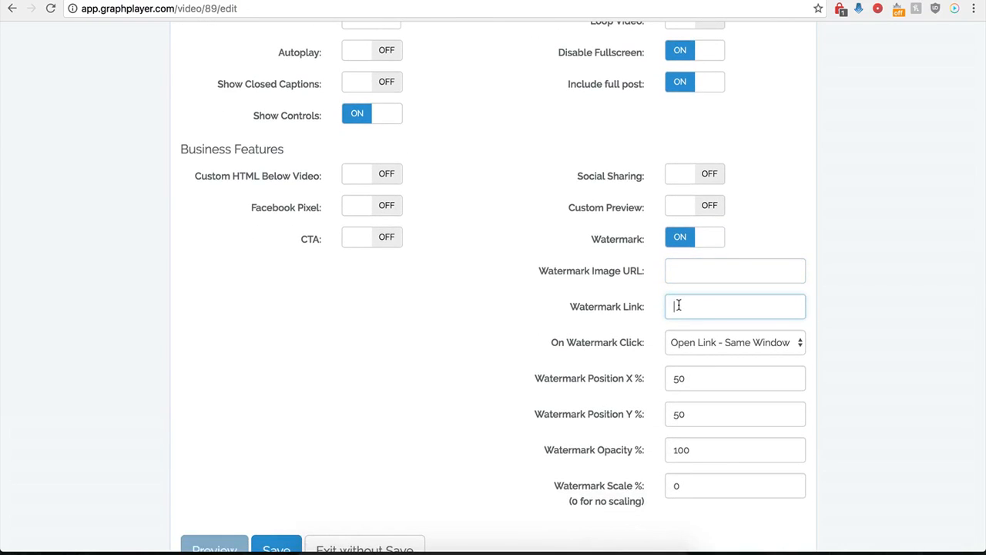
left_click(749, 343)
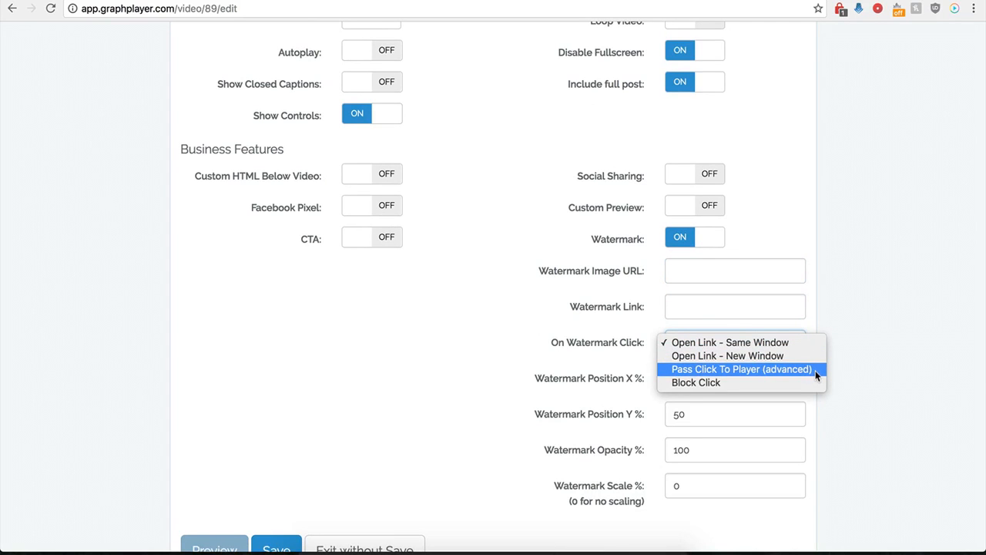
left_click(535, 328)
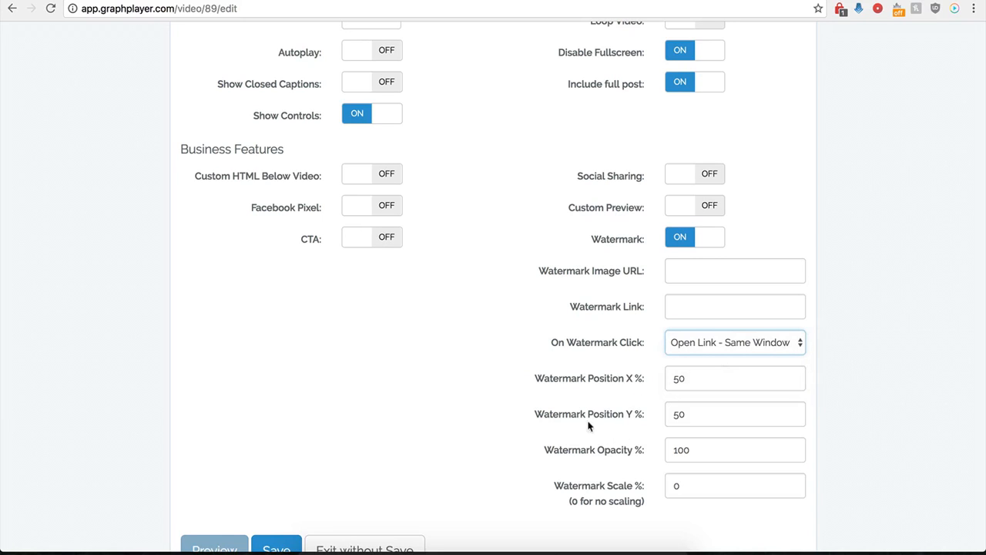
- Turn on the CTA to compare its settings with the watermark's, and turn both the CTA and Watermark off
left_click(380, 241)
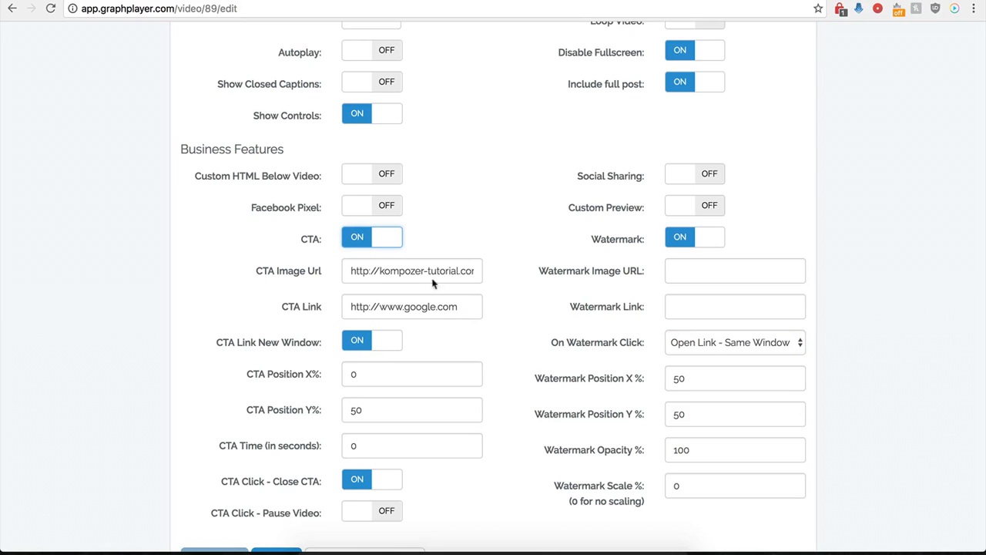
left_click(373, 247)
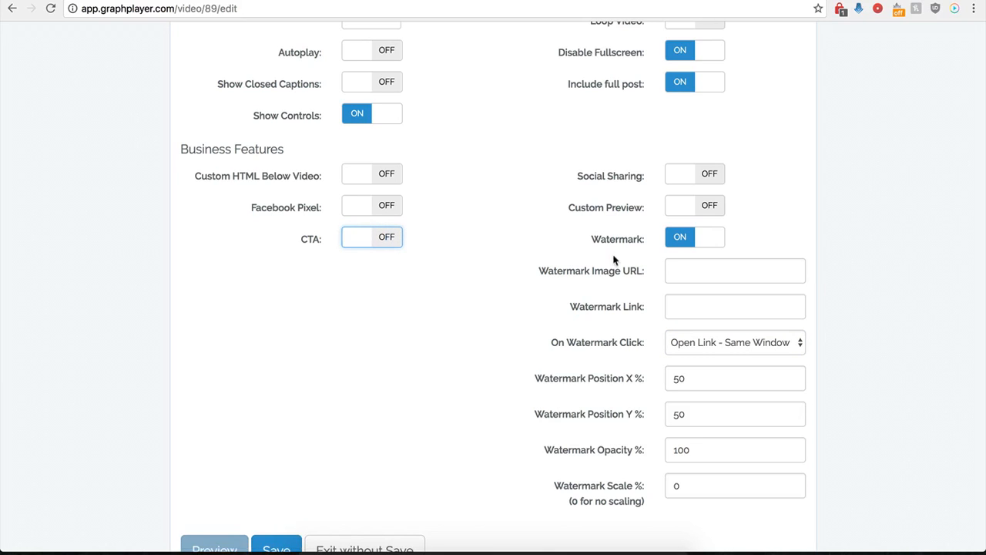
left_click(681, 244)
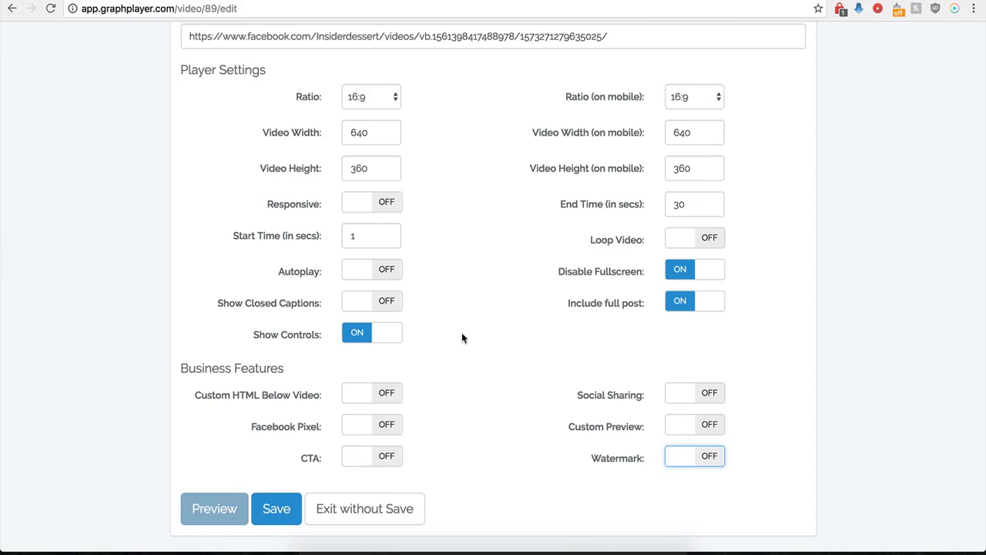